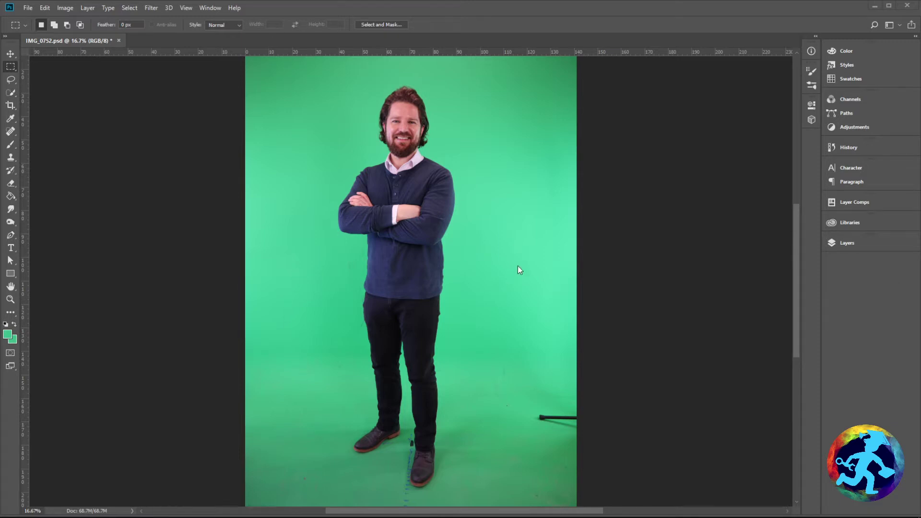
# Select the whole canvas and add a new empty Layer 1 above Background
pyautogui.click(830, 244)
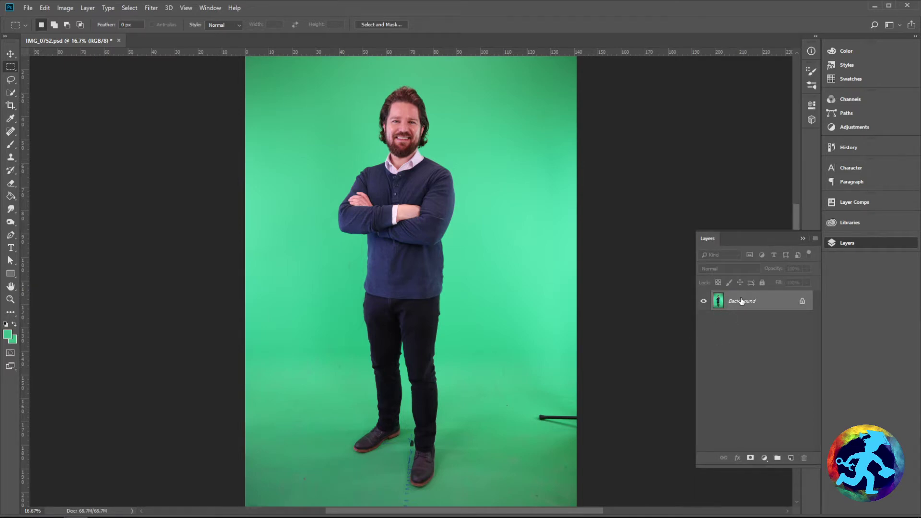
pyautogui.moveTo(760, 304); pyautogui.dragTo(740, 456)
pyautogui.hotkey('ctrl', 'a')
pyautogui.click(791, 457)
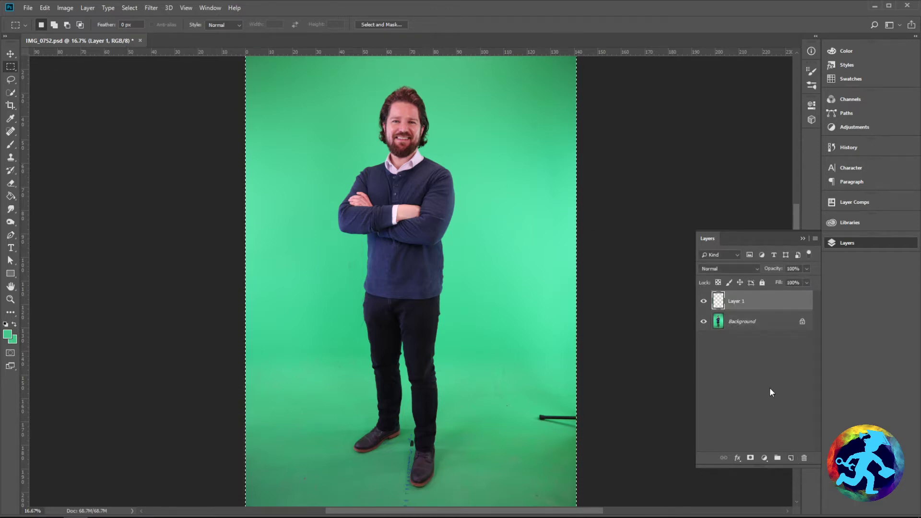
pyautogui.hotkey('ctrl', 'c')
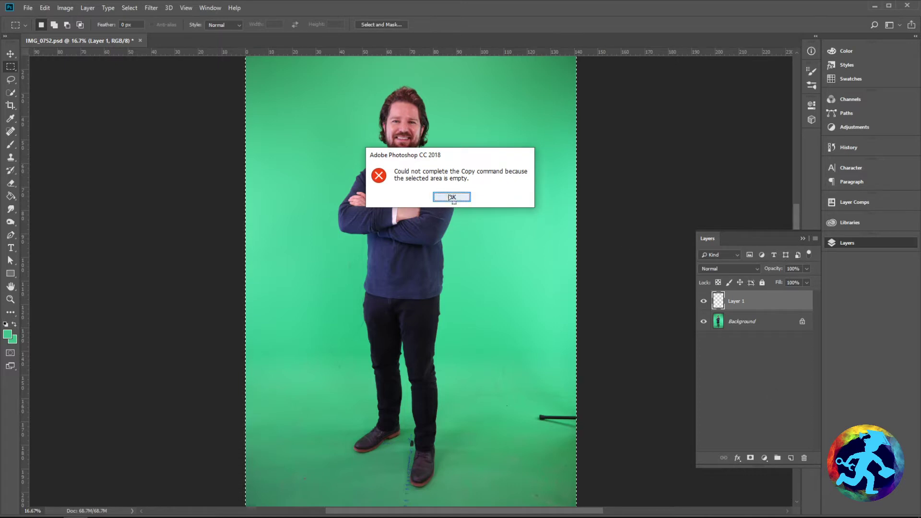
pyautogui.click(452, 197)
# Copy the Background photo into Layer 1, then deselect
pyautogui.click(730, 323)
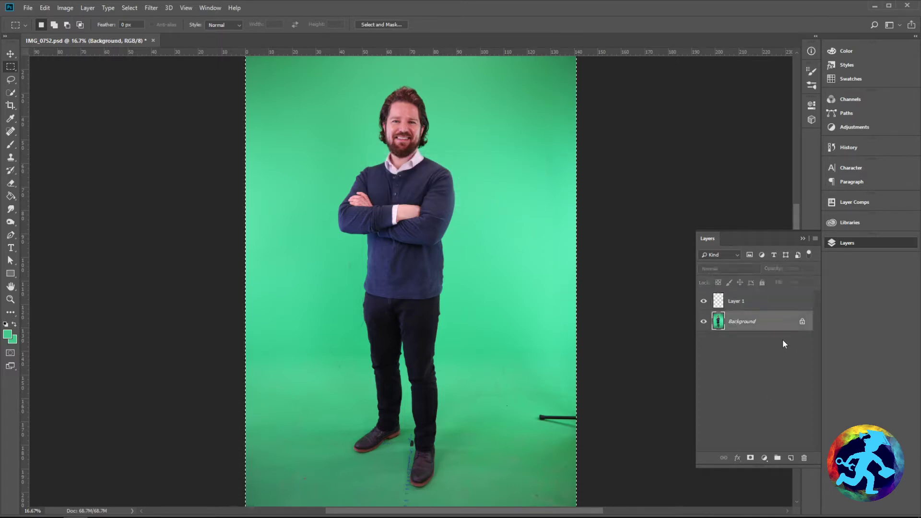
pyautogui.click(754, 305)
pyautogui.hotkey('ctrl', 'v')
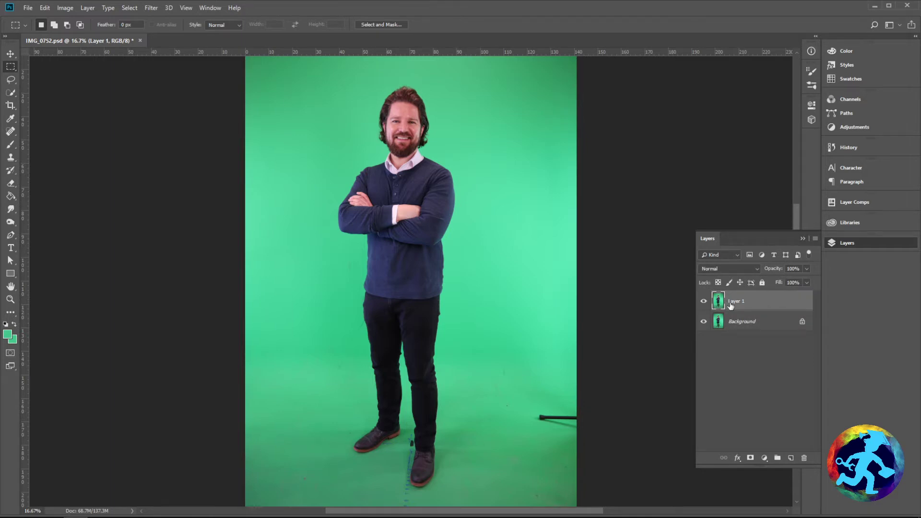
pyautogui.hotkey('ctrl', 'a')
pyautogui.hotkey('ctrl', 'd')
# Duplicate Background, delete the copy, and hide the Background layer
pyautogui.press('F7')
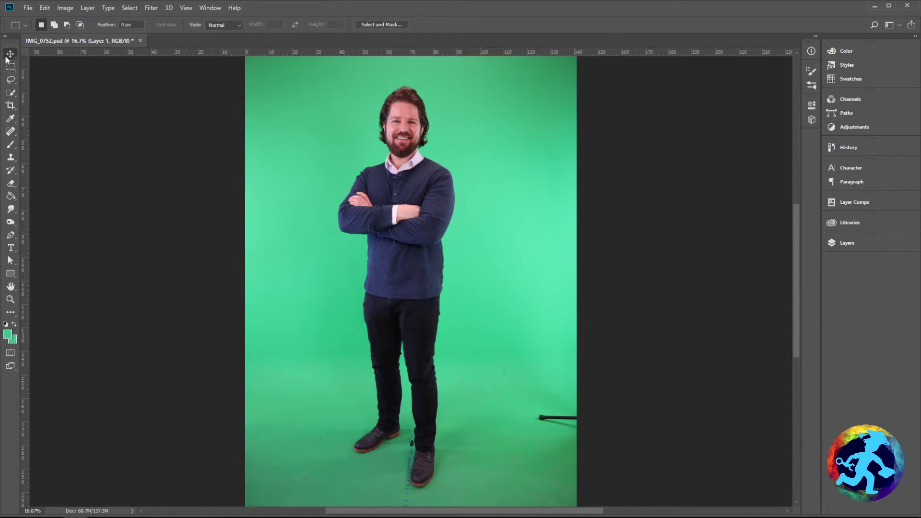
pyautogui.click(7, 56)
pyautogui.click(861, 243)
pyautogui.click(739, 321)
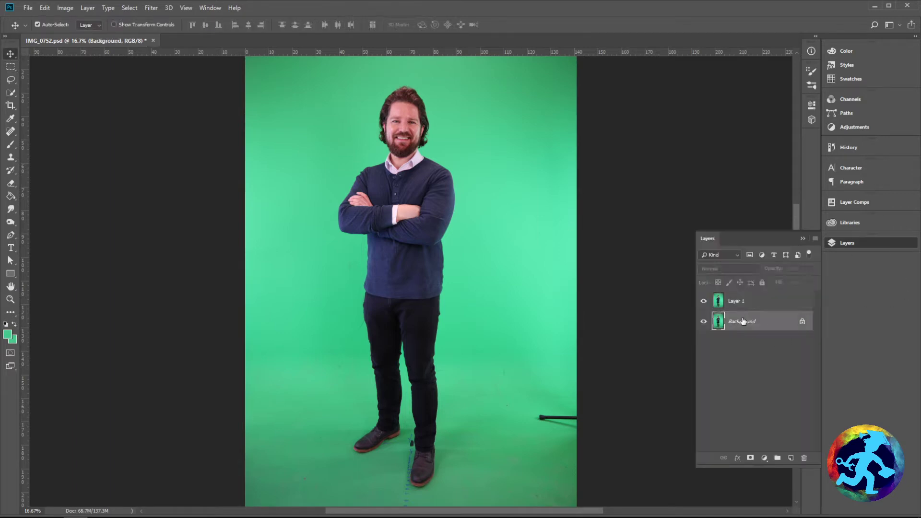
pyautogui.rightClick(735, 321)
pyautogui.click(768, 341)
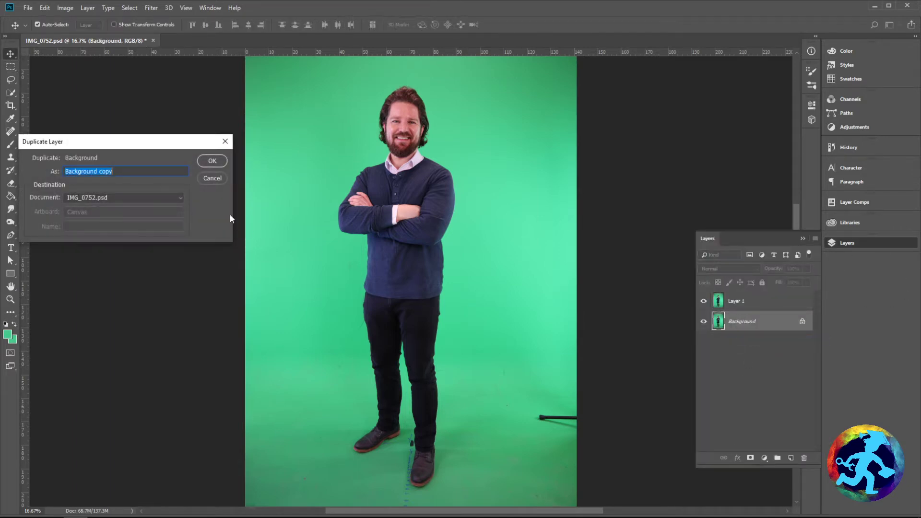
pyautogui.click(209, 159)
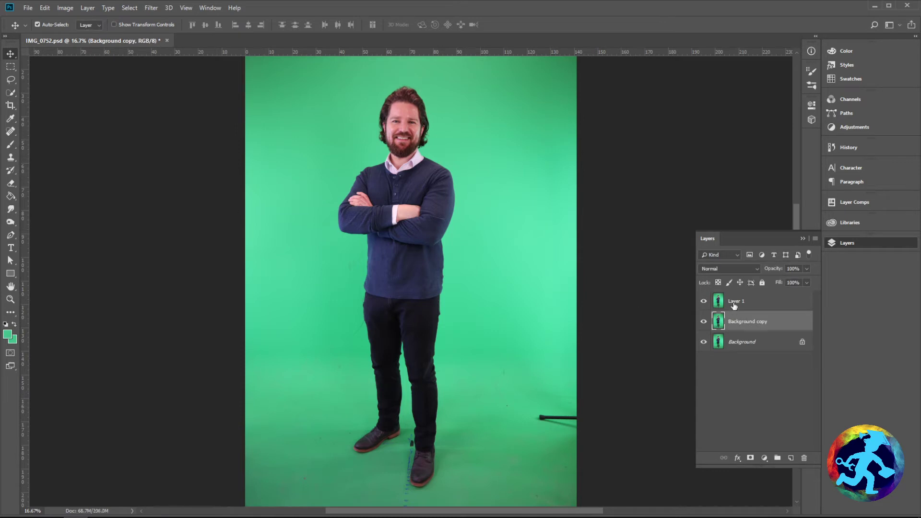
pyautogui.moveTo(802, 456); pyautogui.dragTo(804, 457)
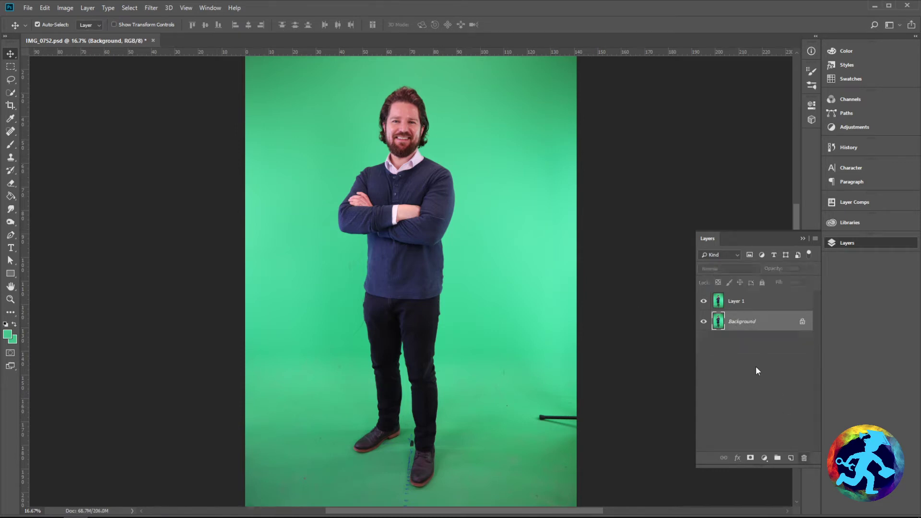
pyautogui.click(740, 302)
pyautogui.click(705, 324)
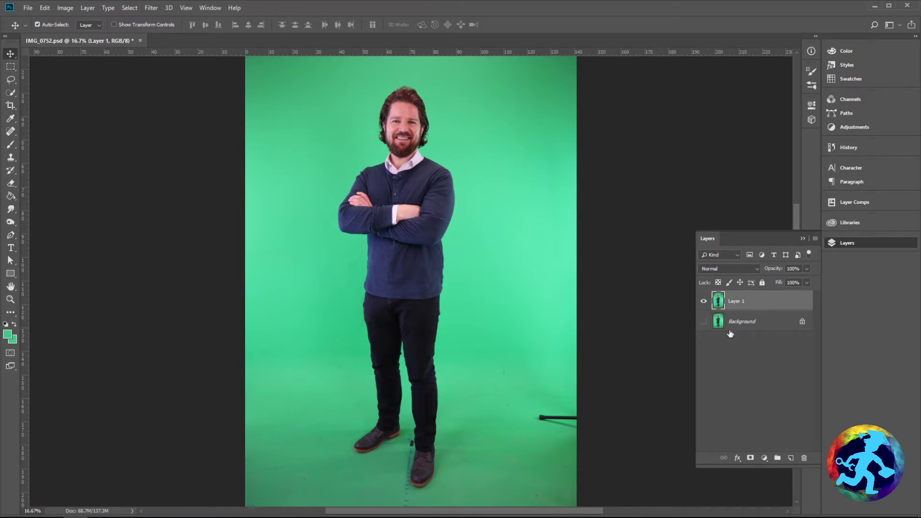
# Start a Color Range selection with Selection Preview None and Fuzziness at 0
pyautogui.click(130, 9)
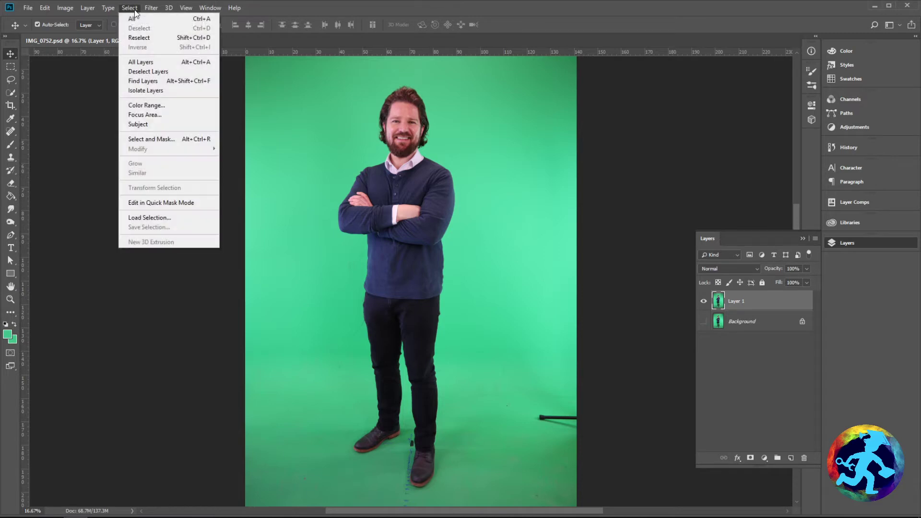
pyautogui.click(148, 104)
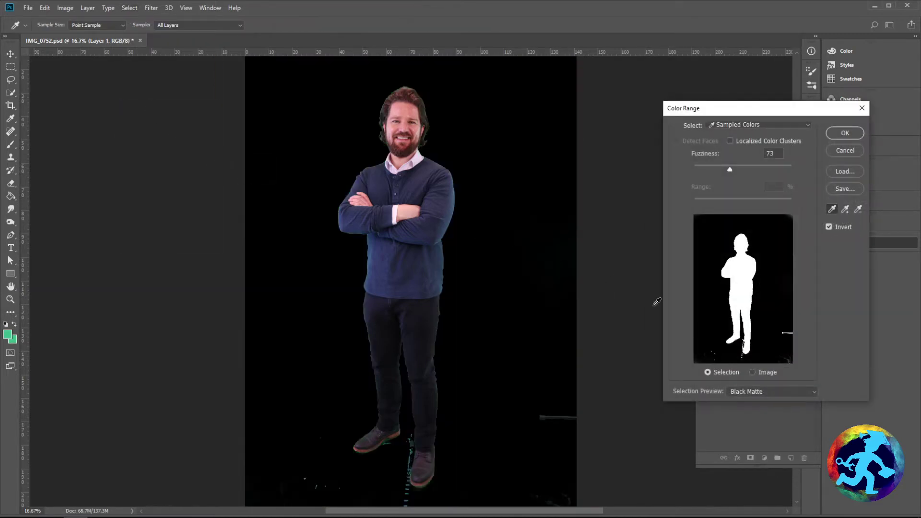
pyautogui.click(748, 388)
pyautogui.click(745, 404)
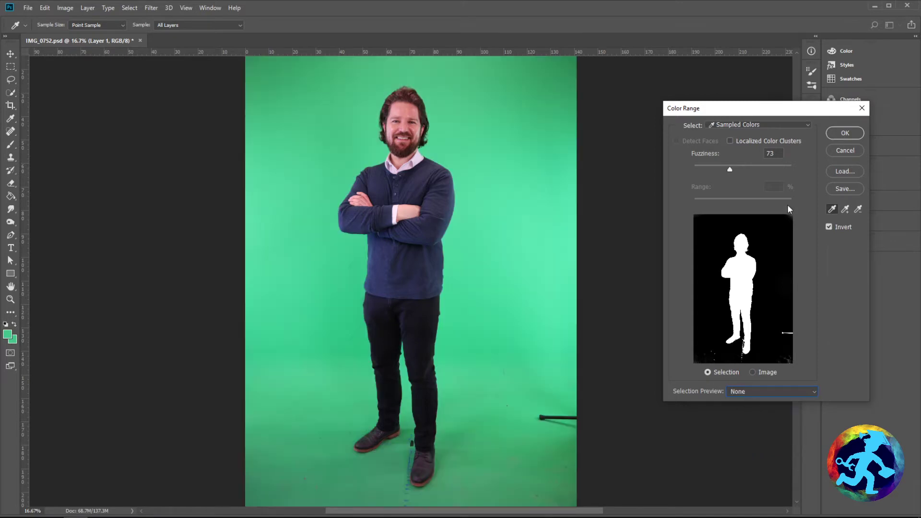
pyautogui.moveTo(726, 168); pyautogui.dragTo(692, 169)
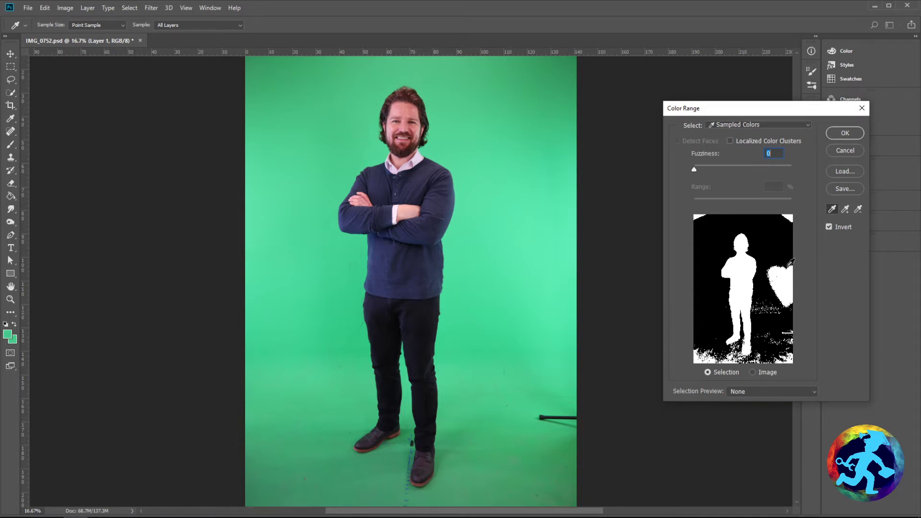
pyautogui.moveTo(704, 171); pyautogui.dragTo(683, 168)
# Sample the green backdrop, invert the selection, and nudge the fuzziness
pyautogui.click(438, 146)
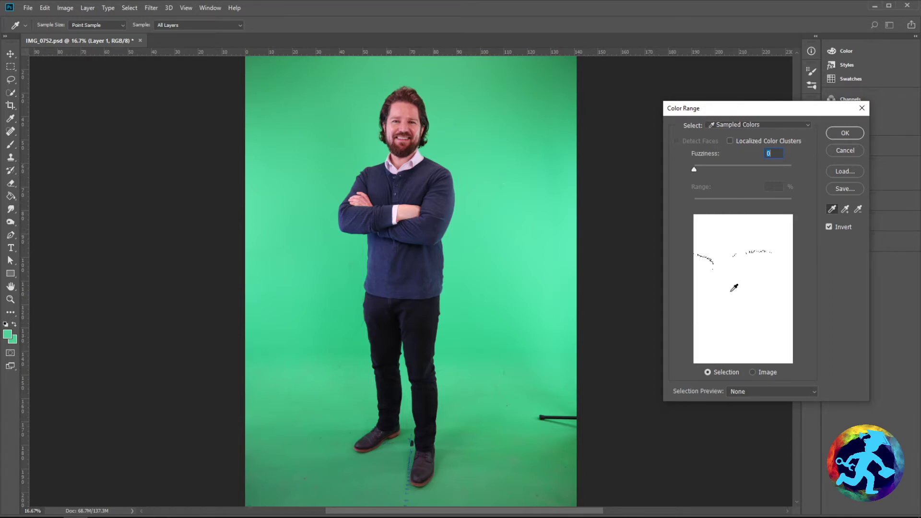
pyautogui.click(829, 228)
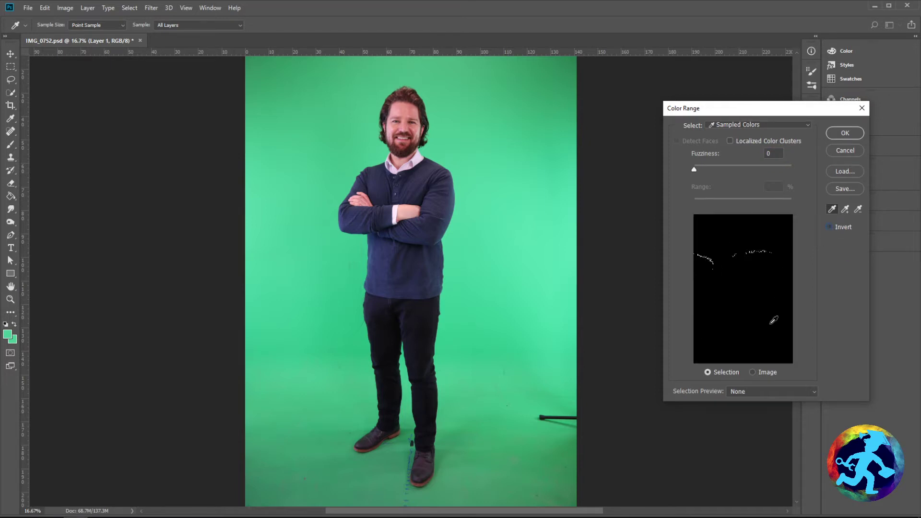
pyautogui.moveTo(695, 169)
pyautogui.mouseDown()
pyautogui.moveTo(737, 173)
pyautogui.moveTo(694, 171)
pyautogui.mouseUp()
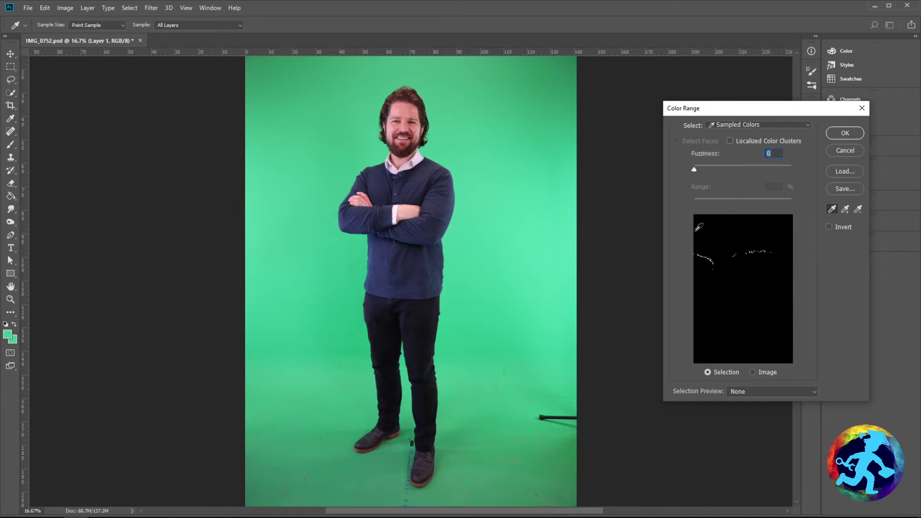
# Preview on Black Matte, invert, and raise fuzziness from 80 to 105
pyautogui.click(731, 392)
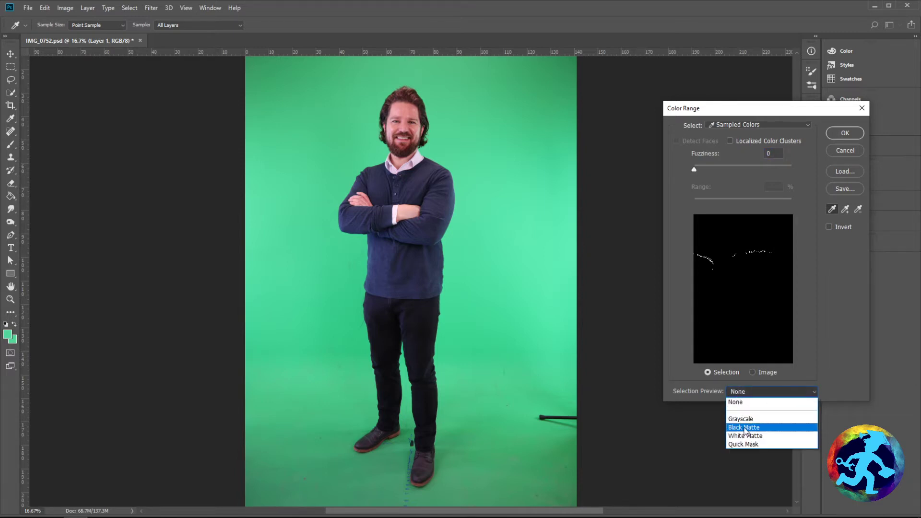
pyautogui.click(744, 428)
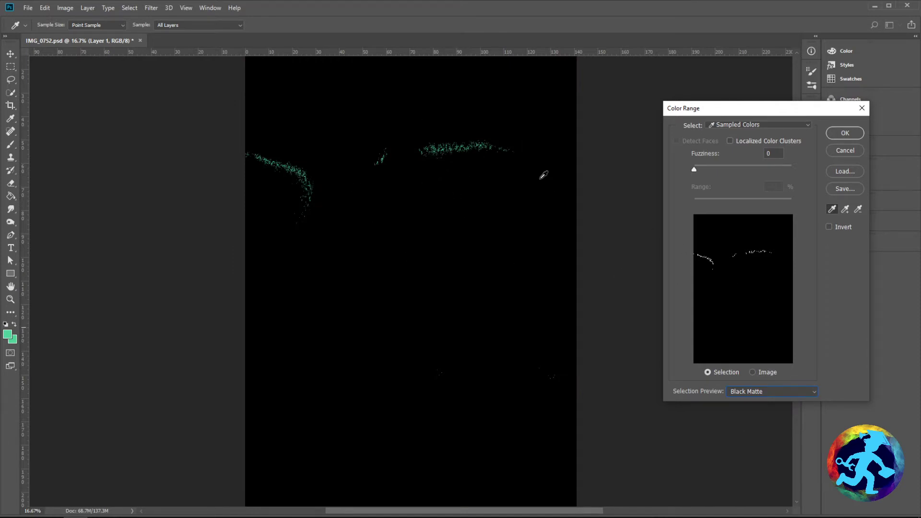
pyautogui.hotkey('ctrl', '+')
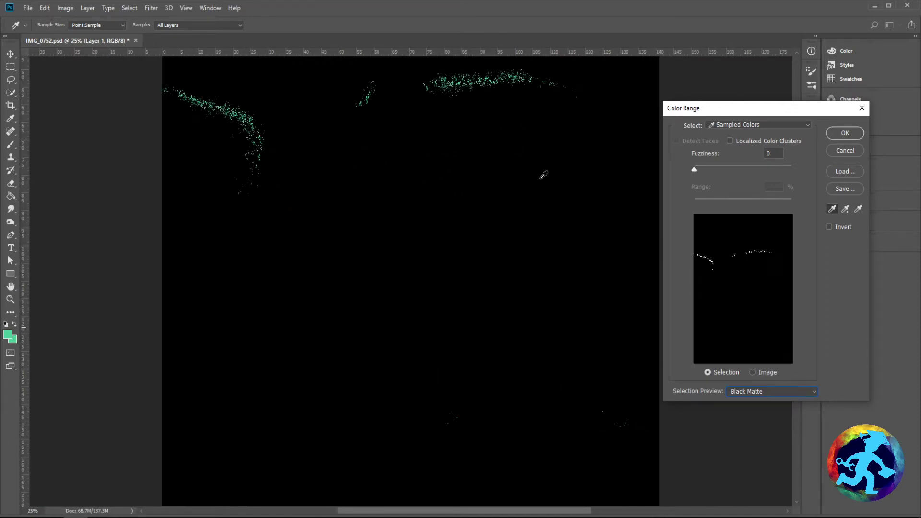
pyautogui.moveTo(693, 169); pyautogui.dragTo(729, 169)
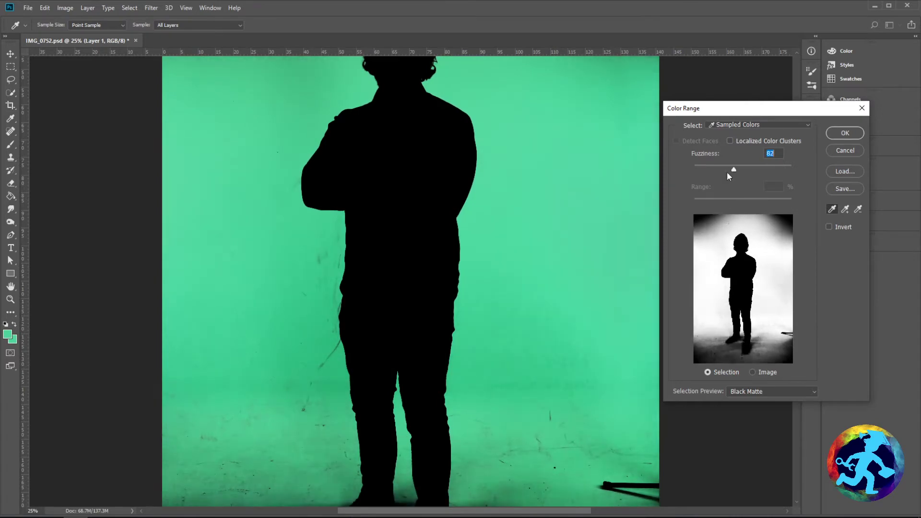
pyautogui.click(832, 226)
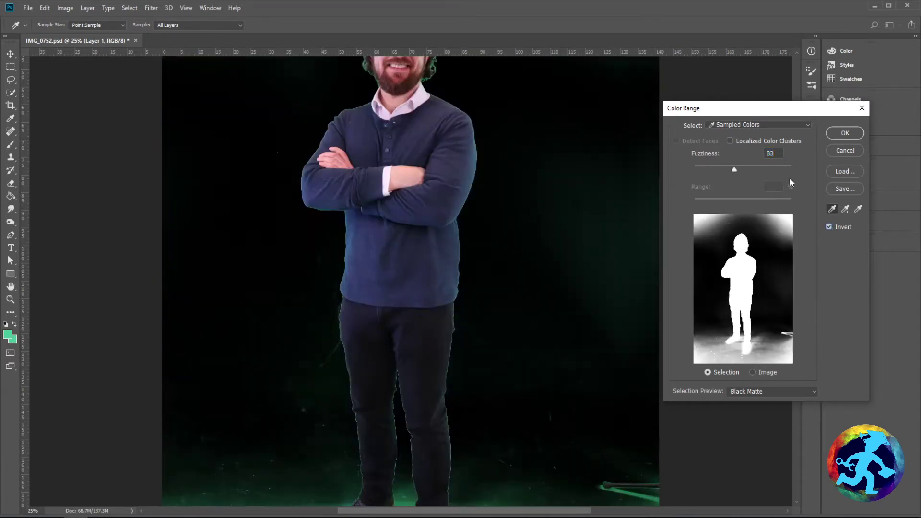
pyautogui.moveTo(735, 172)
pyautogui.mouseDown()
pyautogui.moveTo(706, 171)
pyautogui.moveTo(746, 168)
pyautogui.mouseUp()
# Compare the mask with Invert off and on, move the dialog aside, and lower fuzziness
pyautogui.click(830, 227)
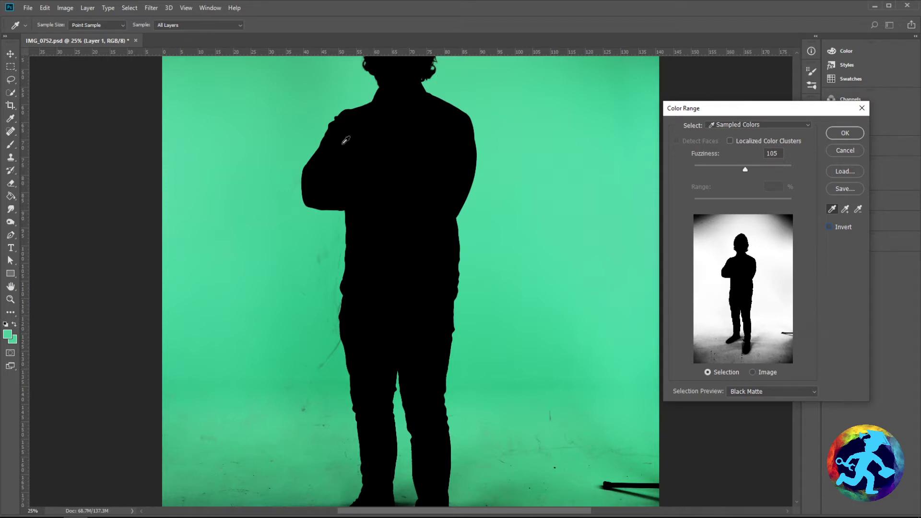
pyautogui.click(830, 227)
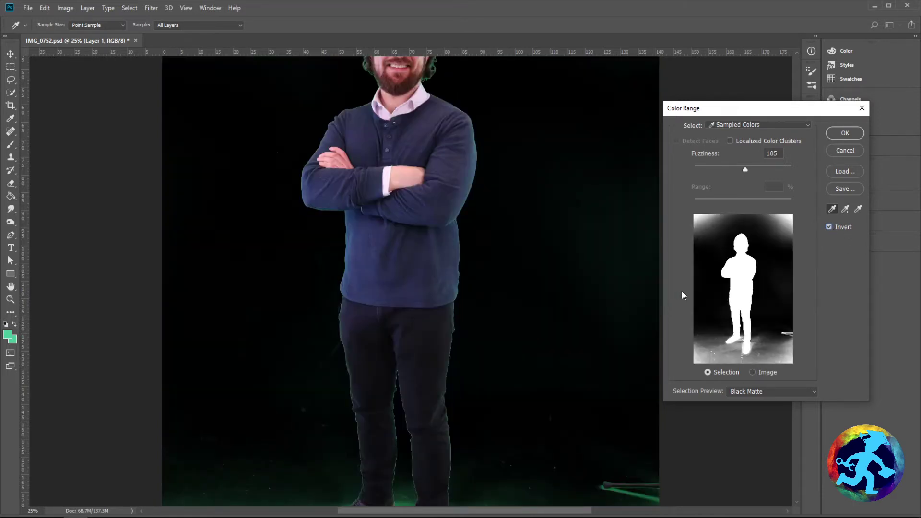
pyautogui.hotkey('alt', 'i')
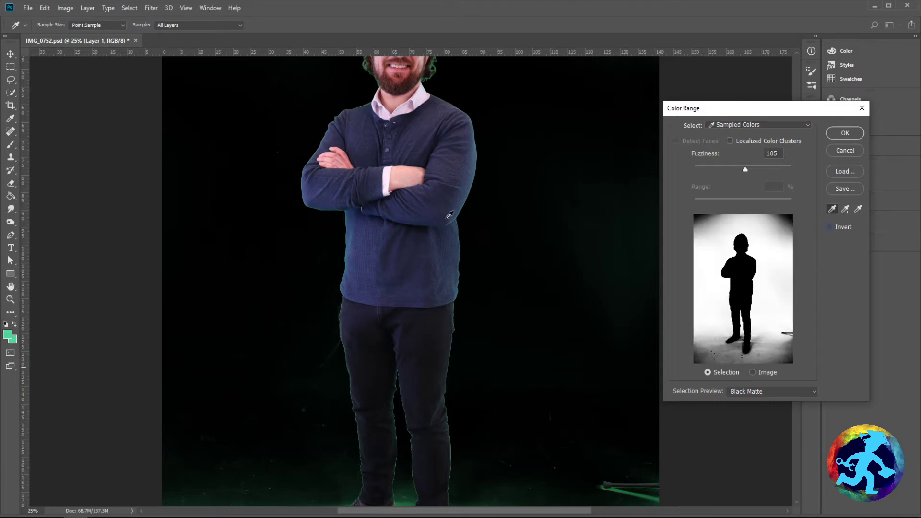
pyautogui.hotkey('ctrl', '+')
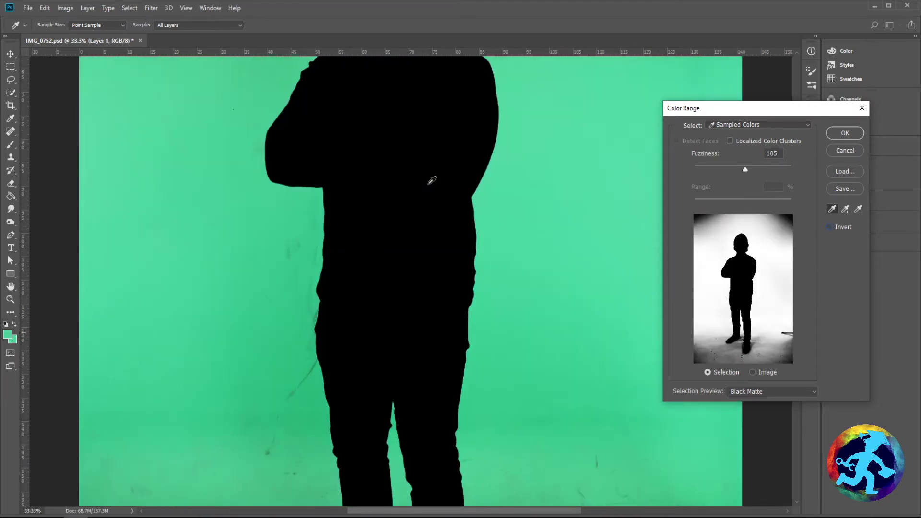
pyautogui.hotkey('alt', 'i')
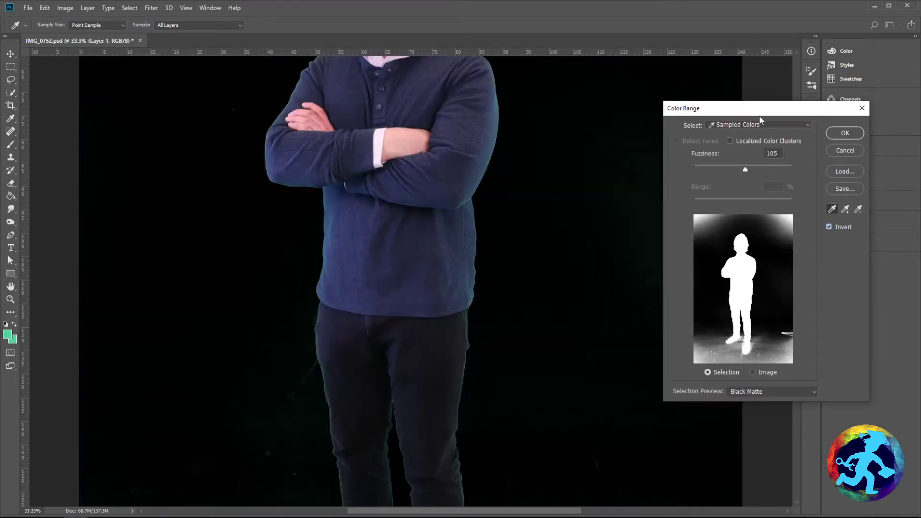
pyautogui.moveTo(748, 110); pyautogui.dragTo(685, 95)
pyautogui.moveTo(679, 153); pyautogui.dragTo(656, 154)
# Set fuzziness to 0, invert, and add a backdrop green with Add to Sample
pyautogui.hotkey('ctrl', '-')
pyautogui.hotkey('ctrl', '-')
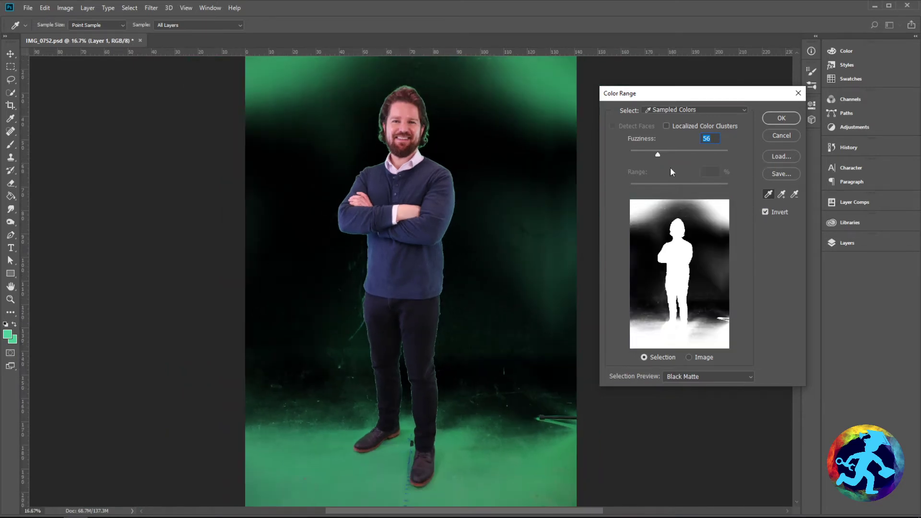
pyautogui.write('0')
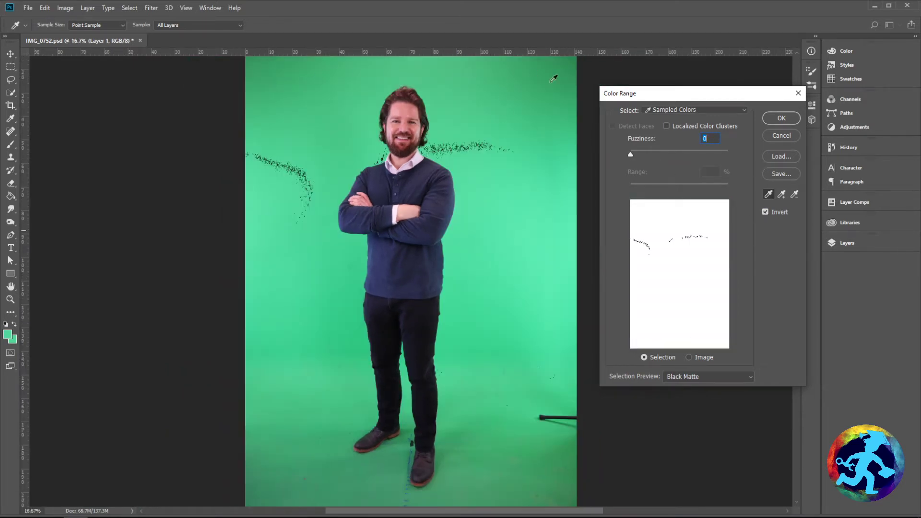
pyautogui.click(782, 195)
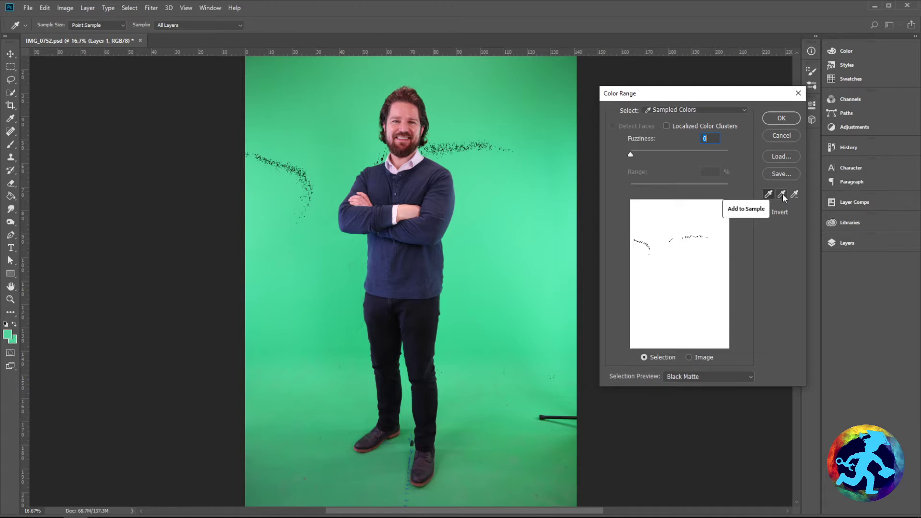
pyautogui.click(781, 212)
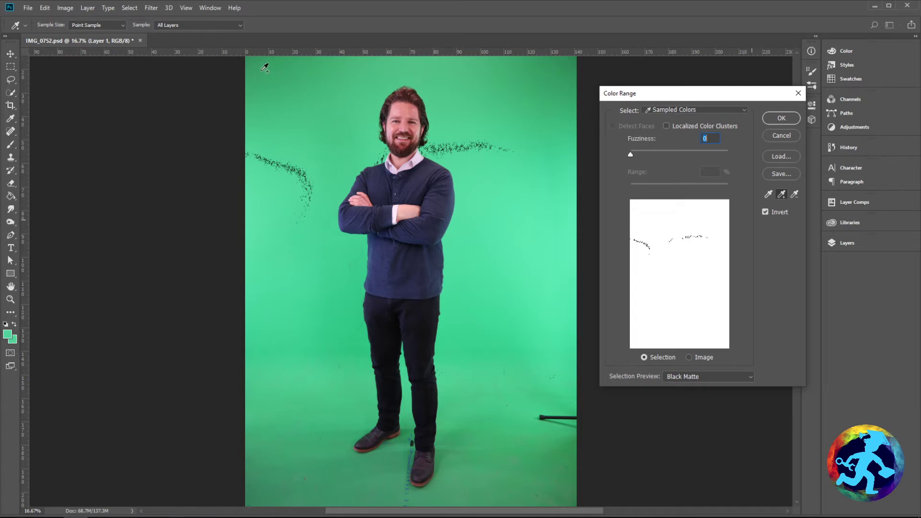
pyautogui.click(566, 64)
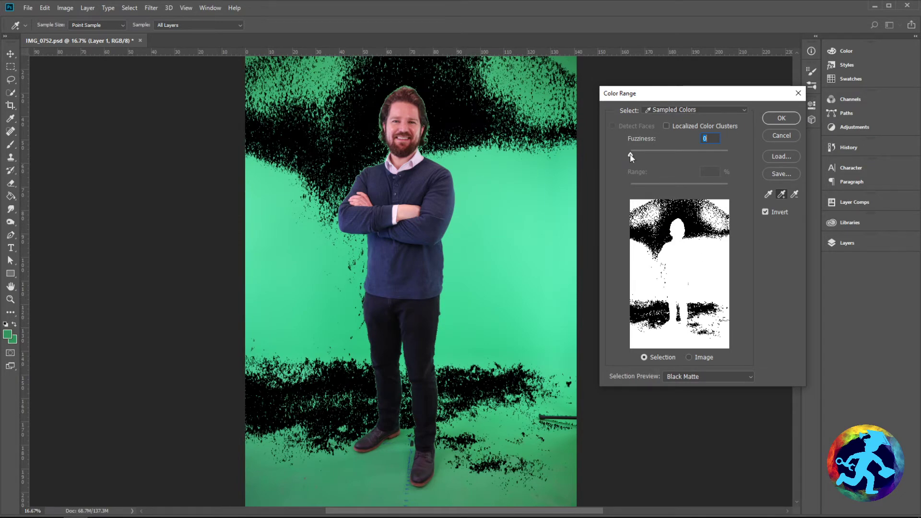
# Set preview to None and add more backdrop and floor greens to the sample
pyautogui.click(693, 379)
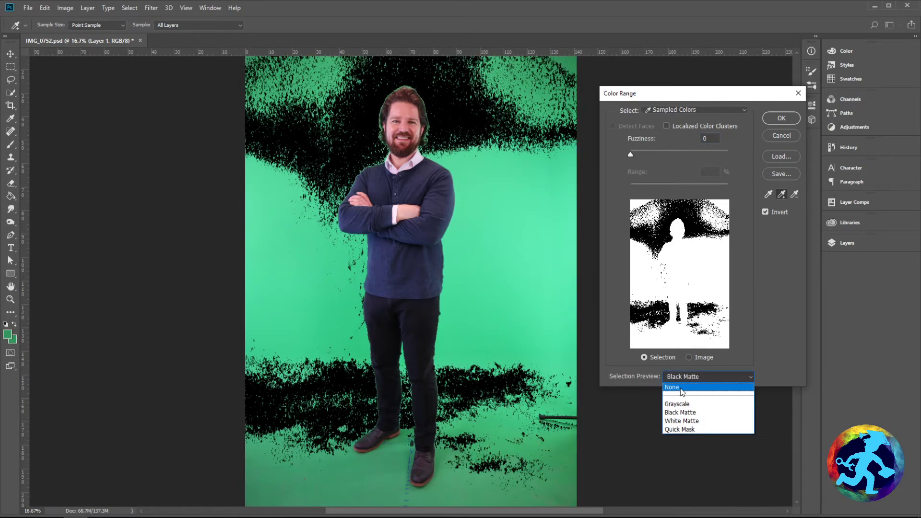
pyautogui.click(682, 389)
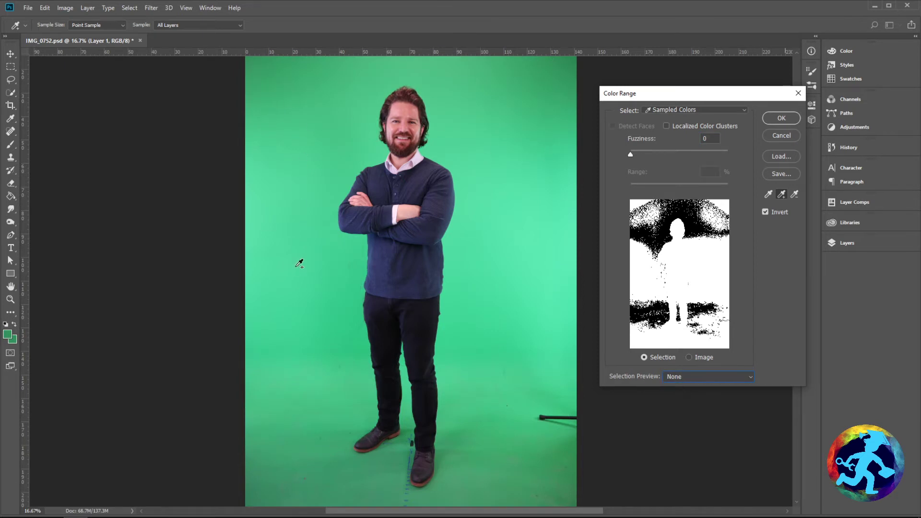
pyautogui.click(307, 227)
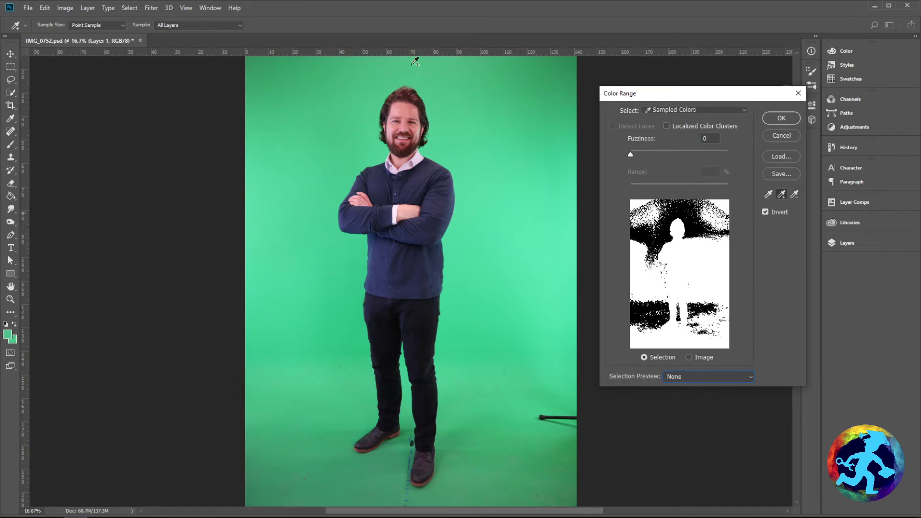
pyautogui.click(481, 166)
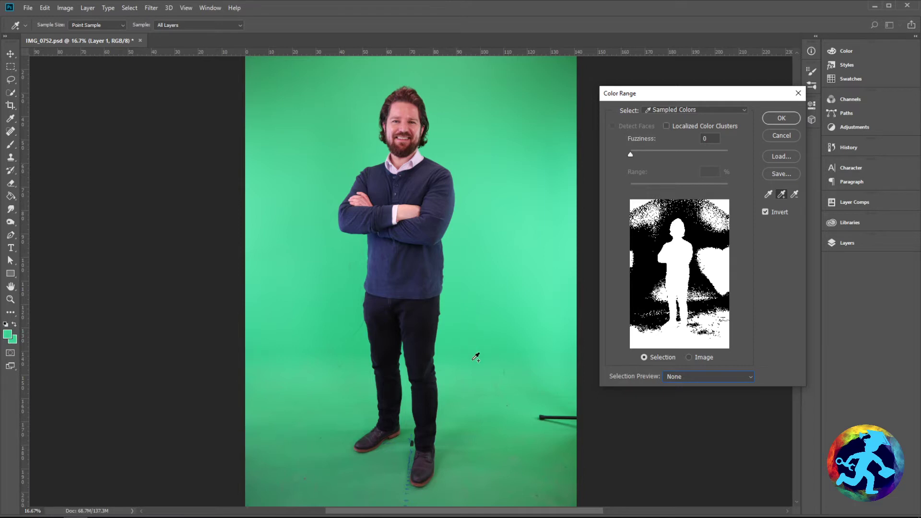
pyautogui.moveTo(476, 358)
pyautogui.mouseDown()
pyautogui.moveTo(453, 483)
pyautogui.moveTo(424, 500)
pyautogui.mouseUp()
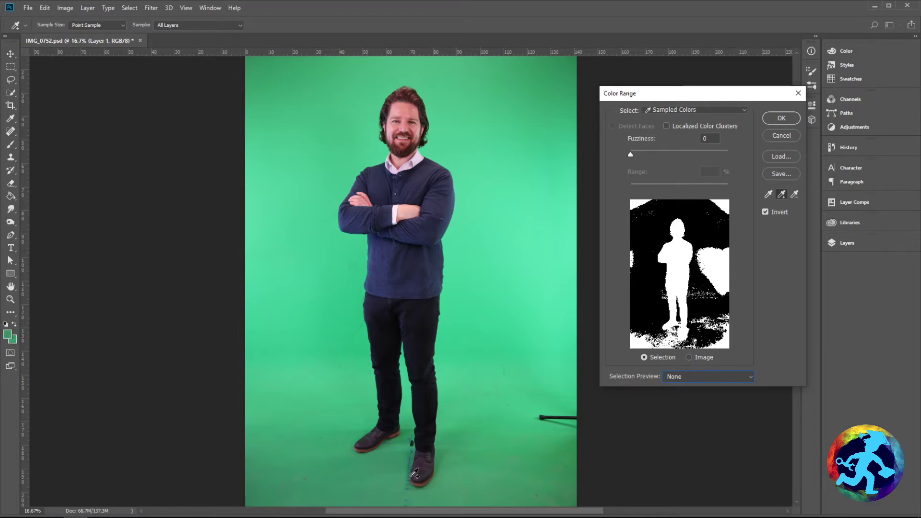
pyautogui.click(387, 483)
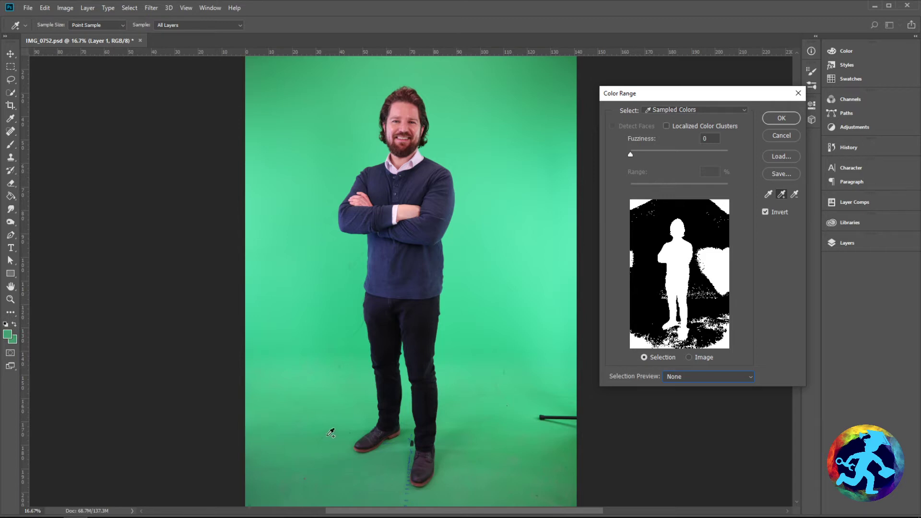
pyautogui.click(349, 366)
pyautogui.click(573, 58)
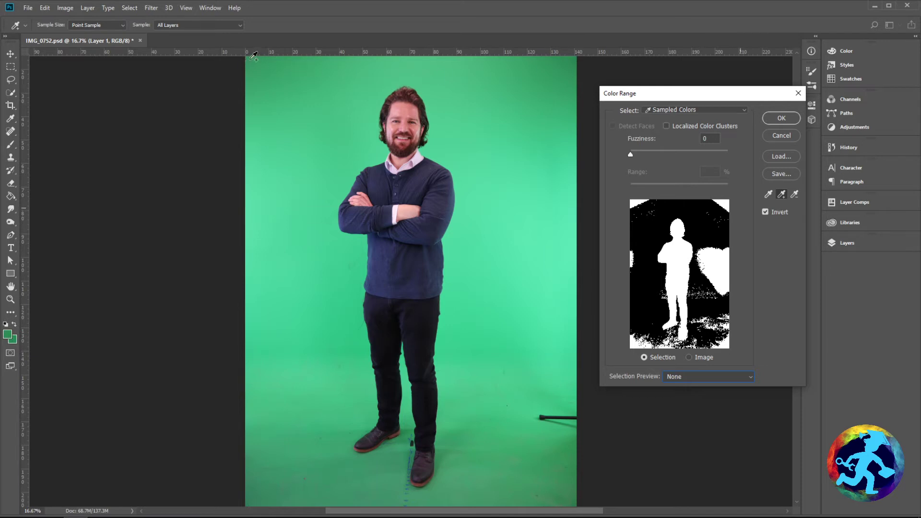
pyautogui.click(263, 487)
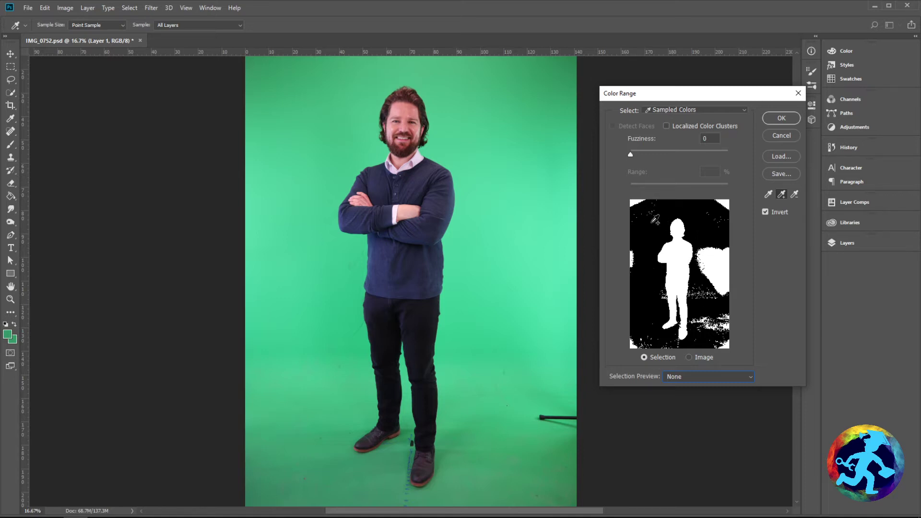
# Tune fuzziness over a Black Matte preview while zooming in on the mask edges
pyautogui.moveTo(631, 154); pyautogui.dragTo(649, 156)
pyautogui.click(683, 378)
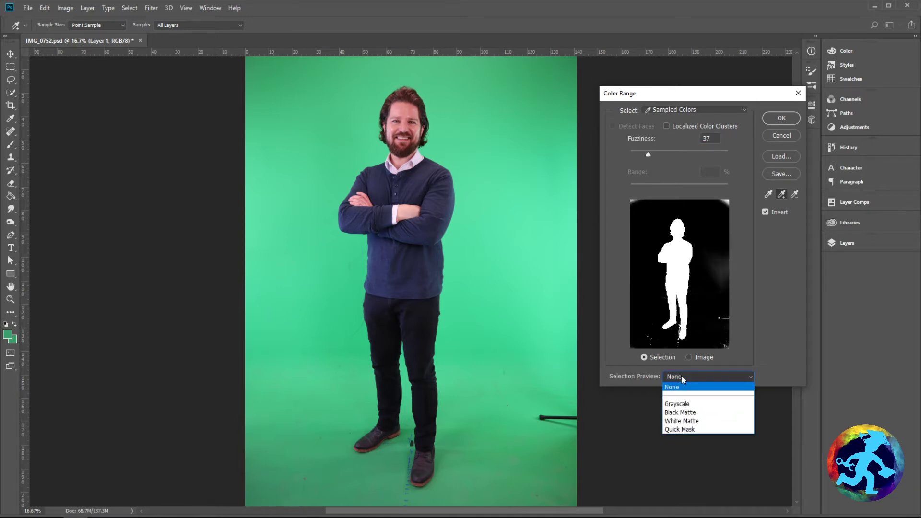
pyautogui.click(684, 409)
pyautogui.moveTo(649, 156)
pyautogui.mouseDown()
pyautogui.moveTo(664, 157)
pyautogui.moveTo(651, 155)
pyautogui.mouseUp()
pyautogui.hotkey('ctrl', '+')
pyautogui.hotkey('ctrl', '+')
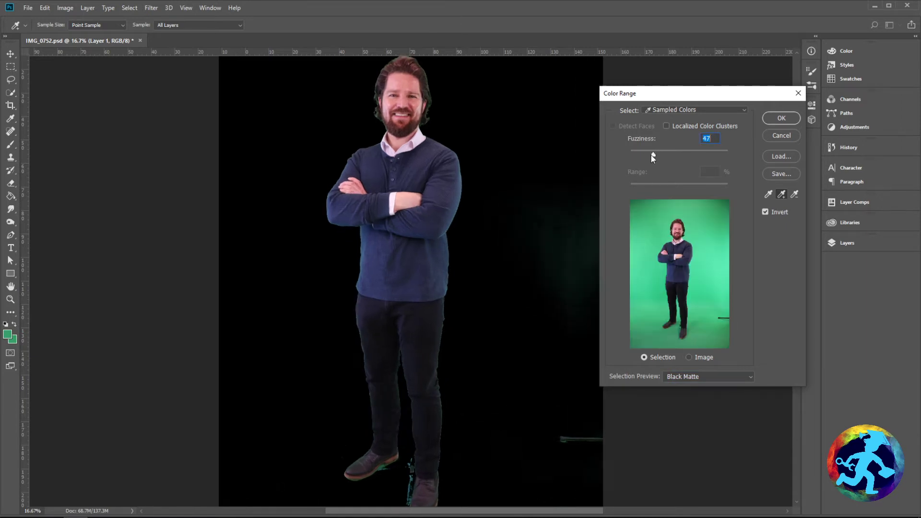
pyautogui.hotkey('ctrl', '+')
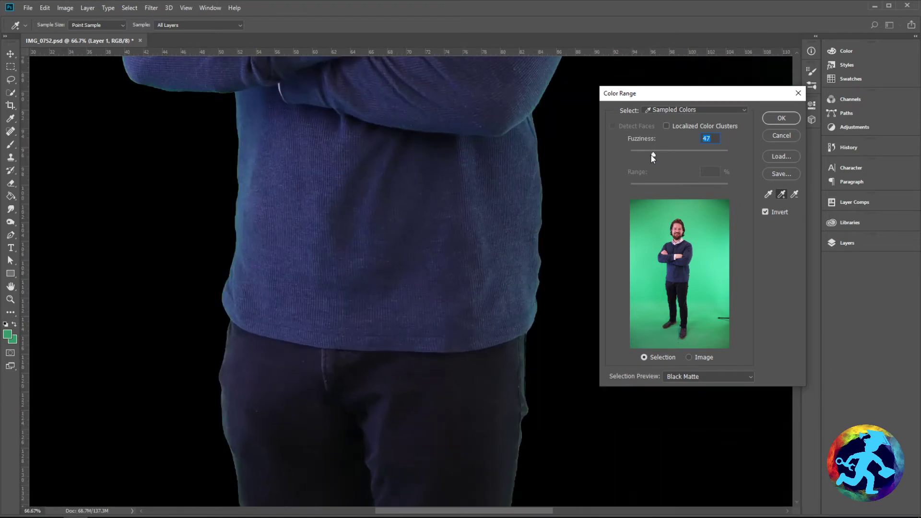
pyautogui.hotkey('ctrl', '-')
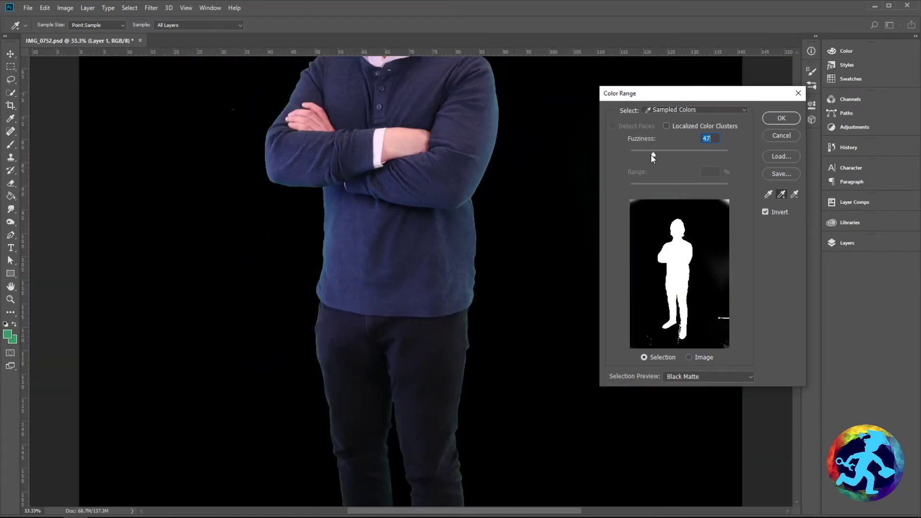
pyautogui.moveTo(657, 155); pyautogui.dragTo(670, 154)
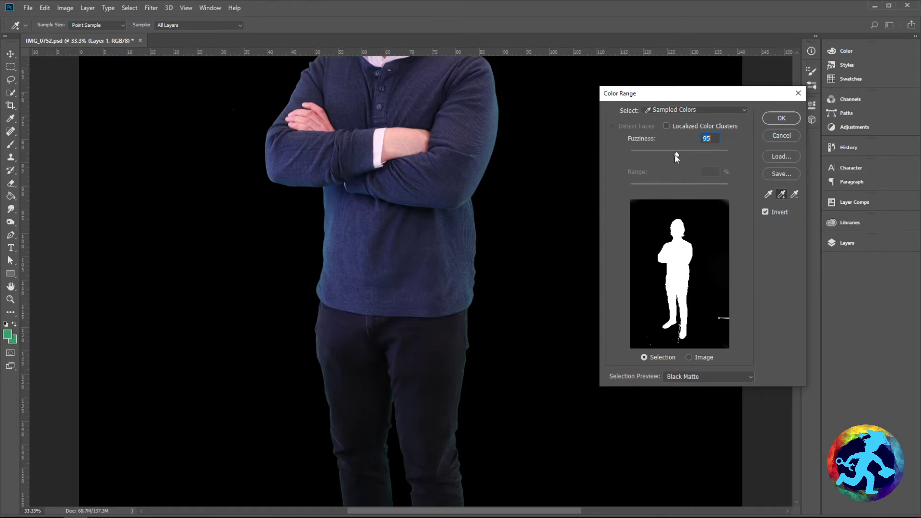
pyautogui.moveTo(675, 154); pyautogui.dragTo(647, 150)
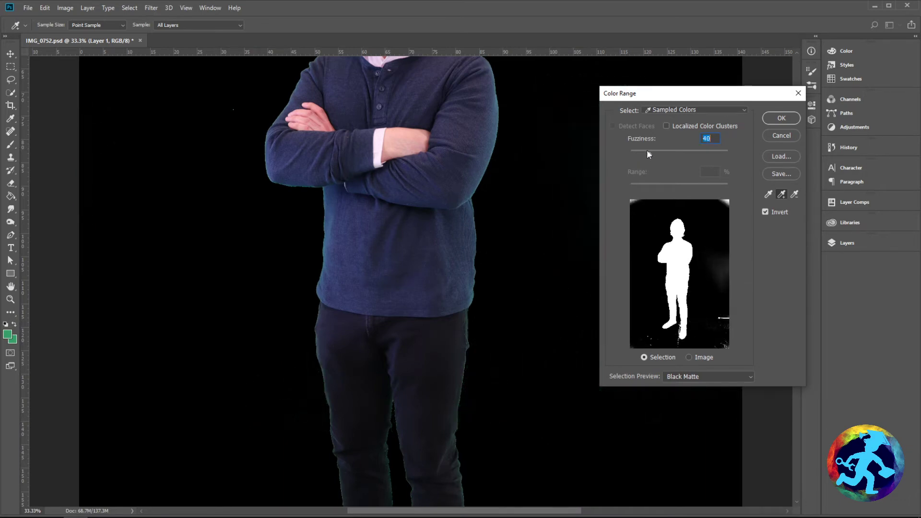
pyautogui.hotkey('ctrl', '-')
pyautogui.hotkey('ctrl', '-')
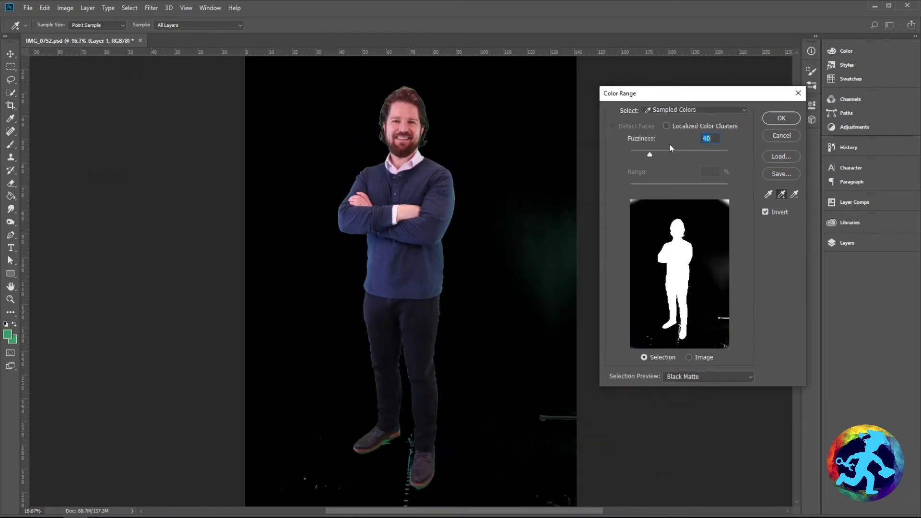
pyautogui.moveTo(649, 154)
pyautogui.mouseDown()
pyautogui.moveTo(753, 151)
pyautogui.moveTo(632, 156)
pyautogui.moveTo(751, 154)
pyautogui.moveTo(644, 158)
pyautogui.moveTo(671, 155)
pyautogui.moveTo(657, 156)
pyautogui.mouseUp()
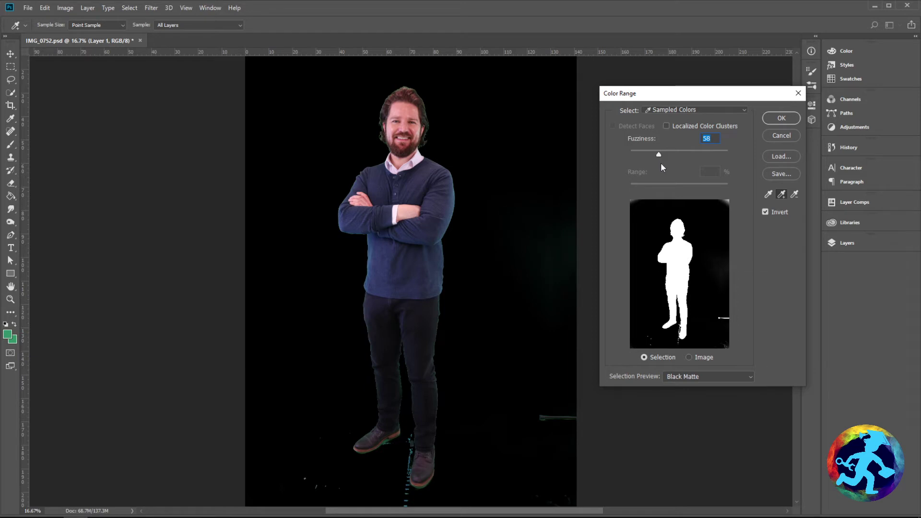
# Sample two more backdrop greens, settle fuzziness near 53 on Black Matte, and confirm
pyautogui.click(705, 377)
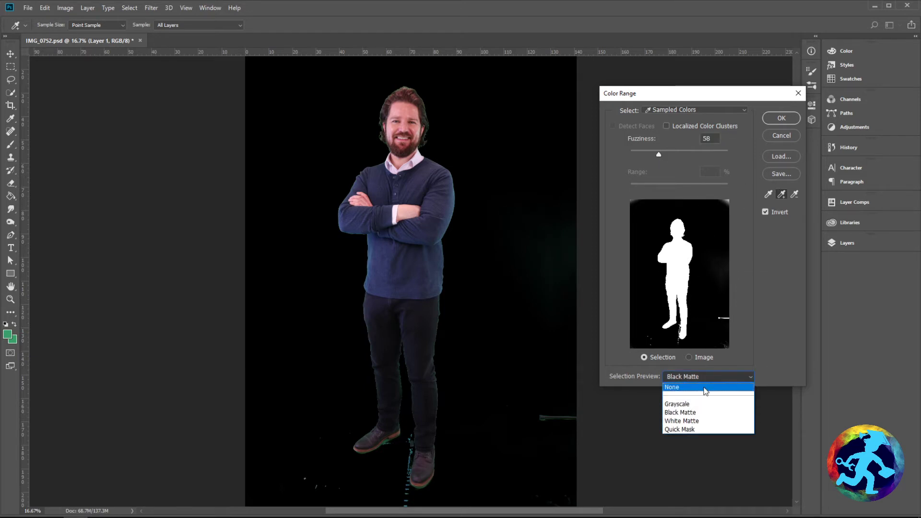
pyautogui.click(707, 387)
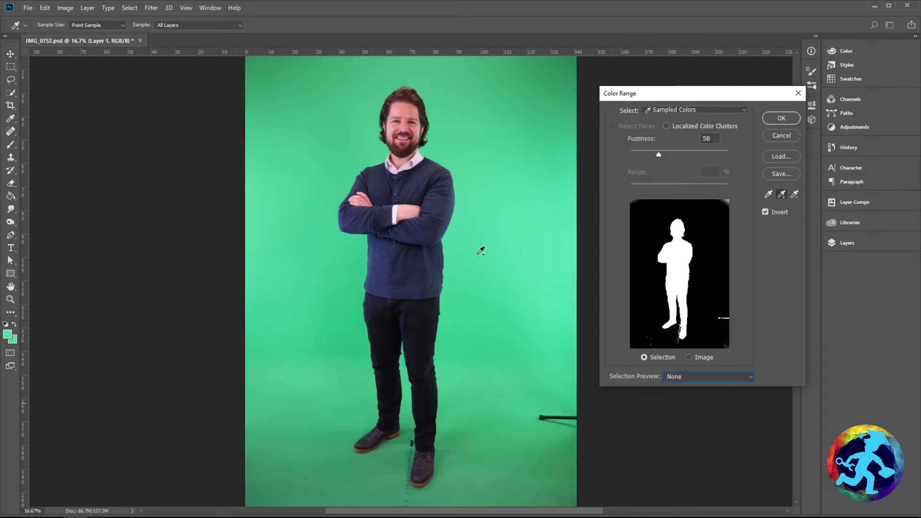
pyautogui.click(461, 373)
pyautogui.click(335, 275)
pyautogui.click(701, 381)
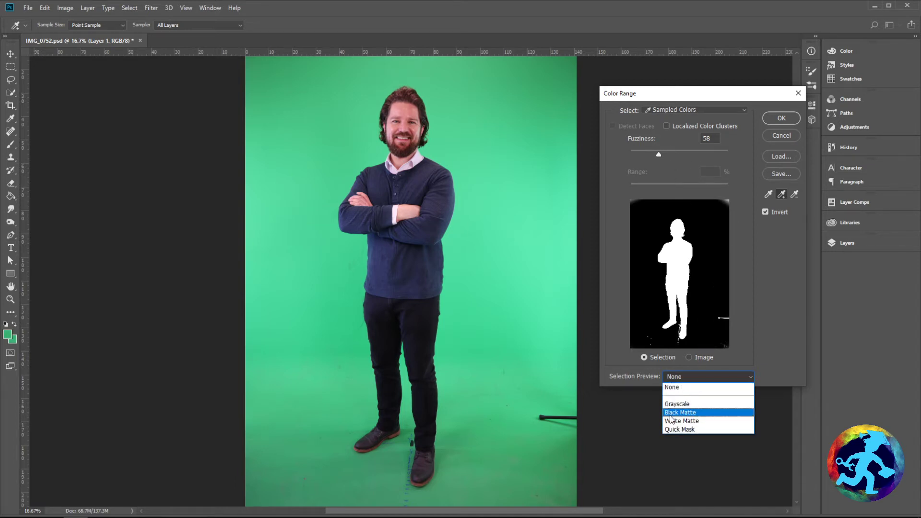
pyautogui.click(684, 411)
pyautogui.moveTo(658, 151); pyautogui.dragTo(655, 154)
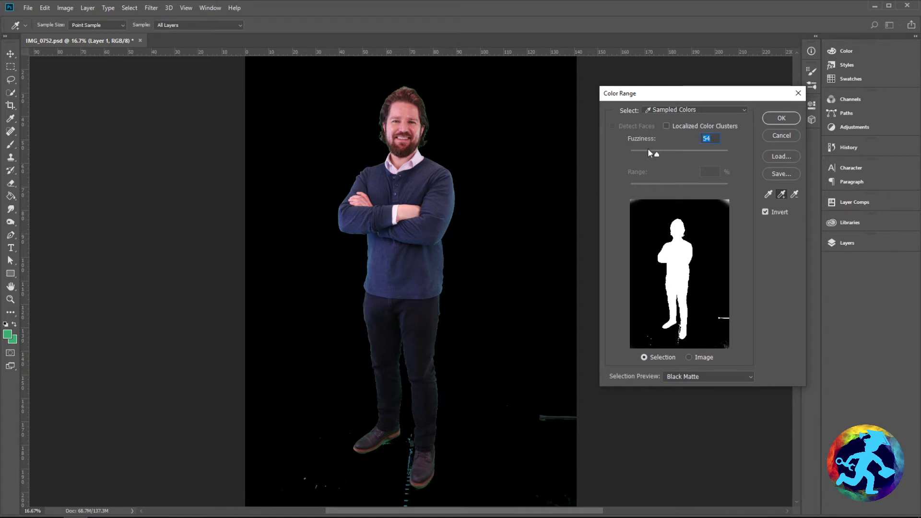
pyautogui.moveTo(655, 154)
pyautogui.mouseDown()
pyautogui.moveTo(681, 153)
pyautogui.moveTo(658, 154)
pyautogui.mouseUp()
pyautogui.click(785, 120)
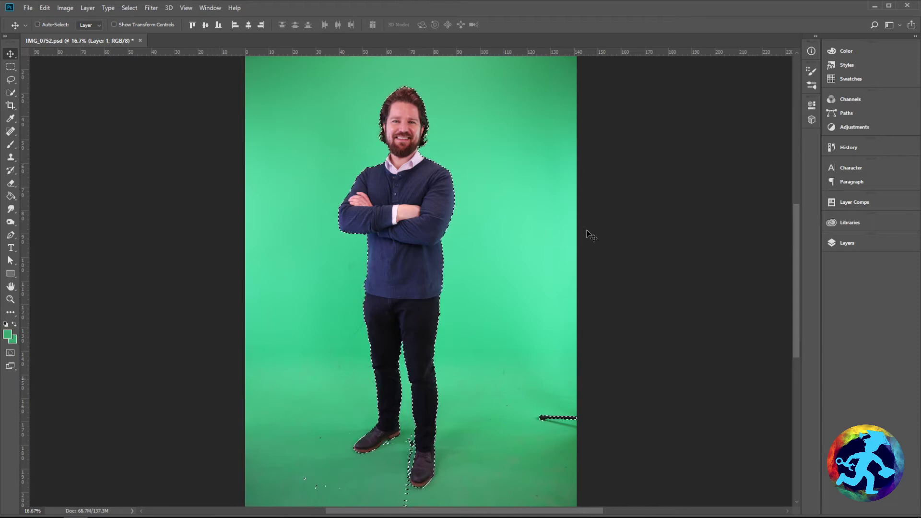
# Copy the selected man to Layer 2 with Ctrl+J and hide Layer 1
pyautogui.click(839, 244)
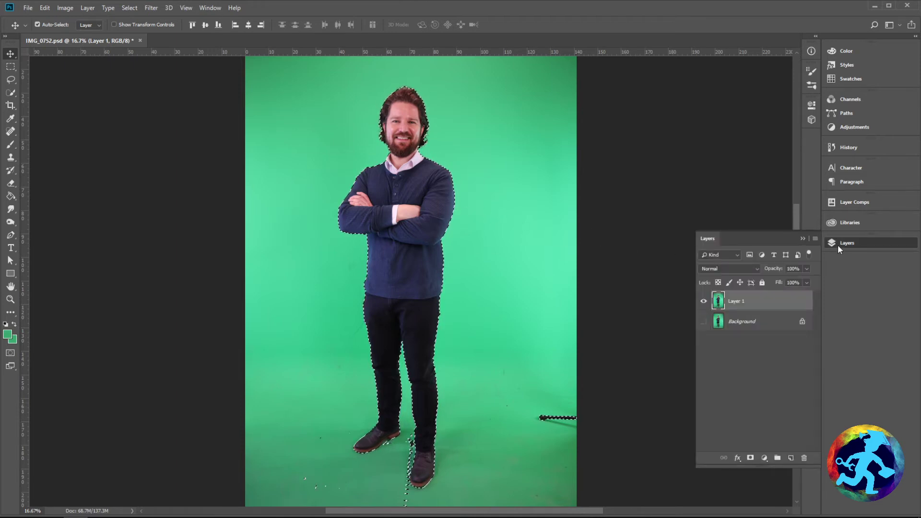
pyautogui.hotkey('ctrl', 'j')
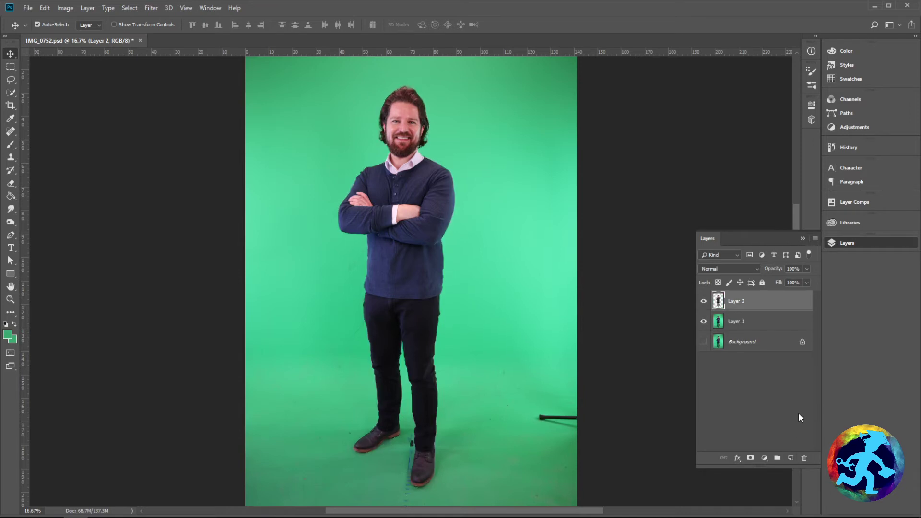
pyautogui.click(704, 322)
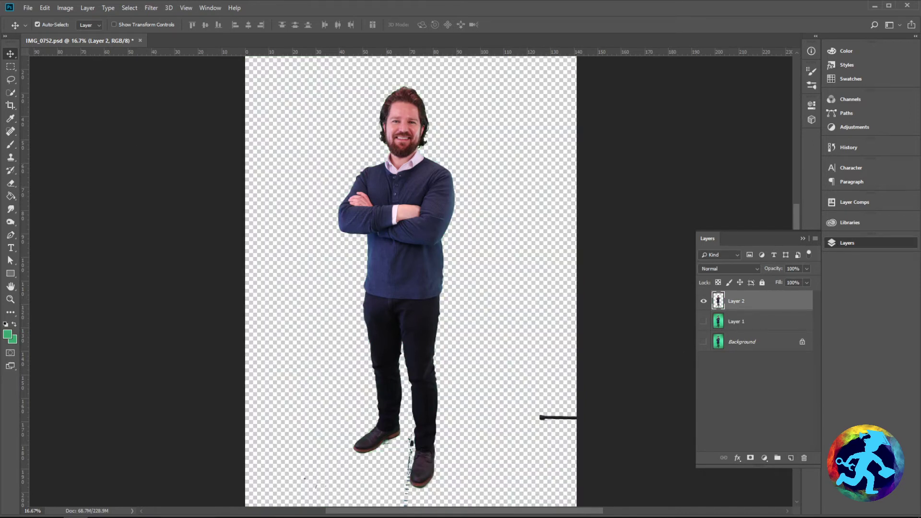
pyautogui.click(10, 93)
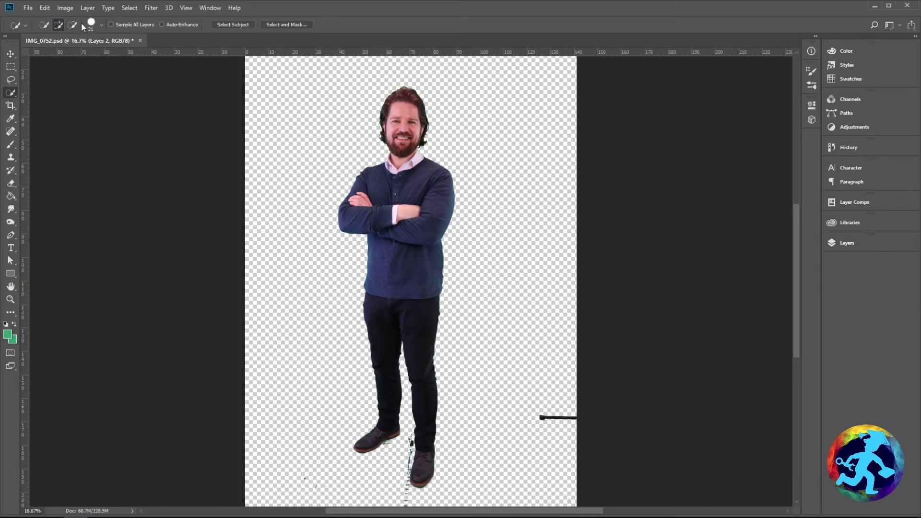
pyautogui.click(101, 23)
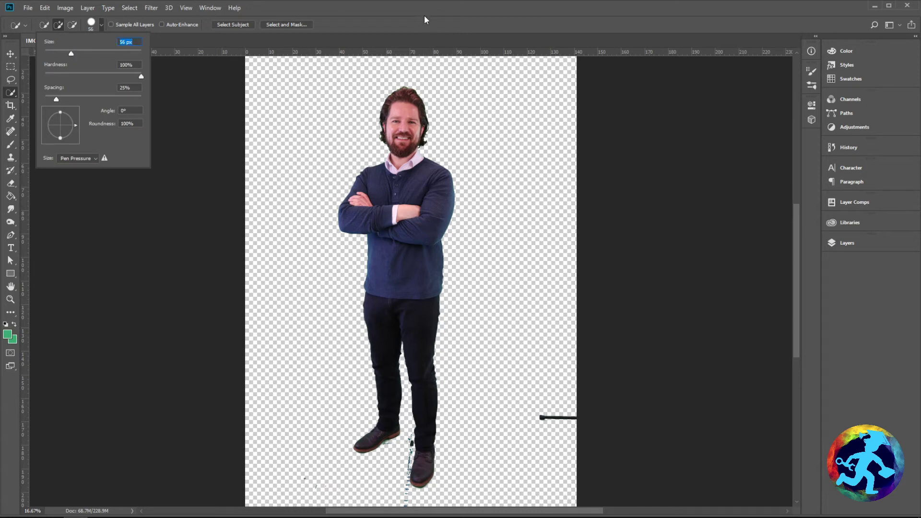
pyautogui.press('Return')
pyautogui.hotkey('ctrl', '+')
pyautogui.hotkey('ctrl', '+')
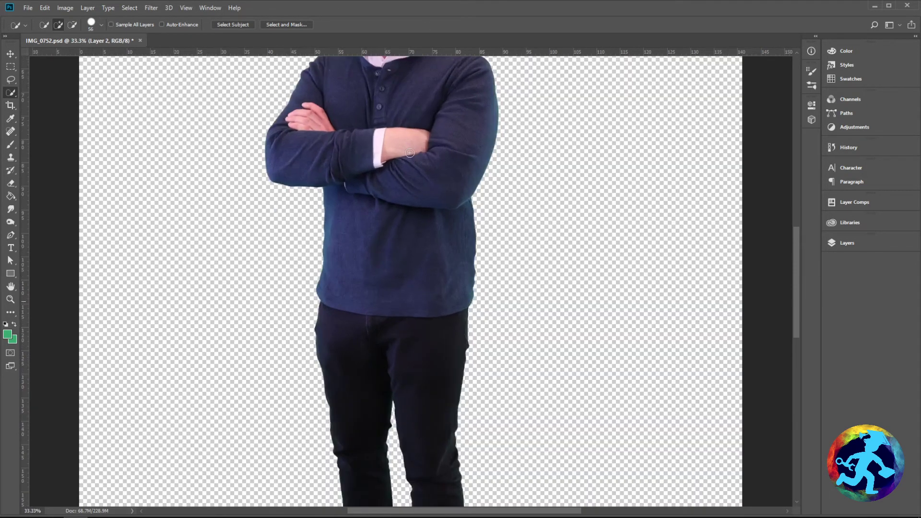
pyautogui.scroll(5, 409, 152)
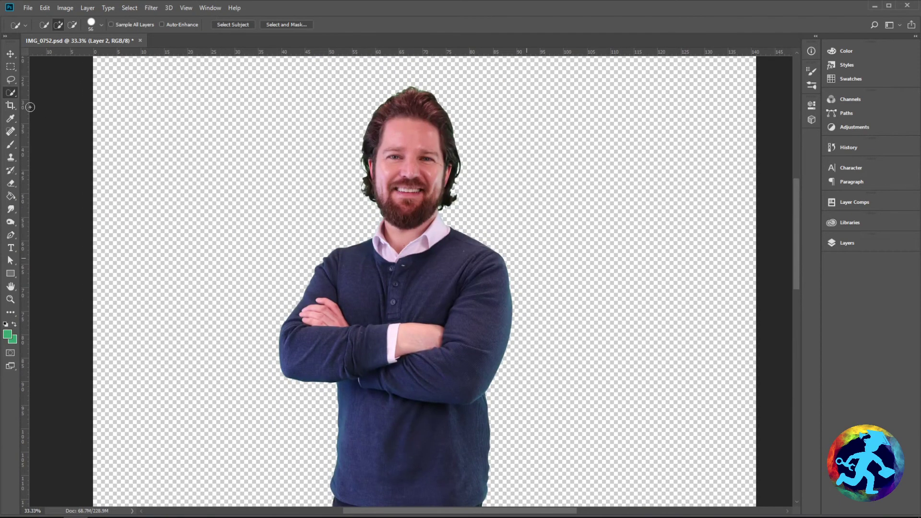
pyautogui.rightClick(12, 91)
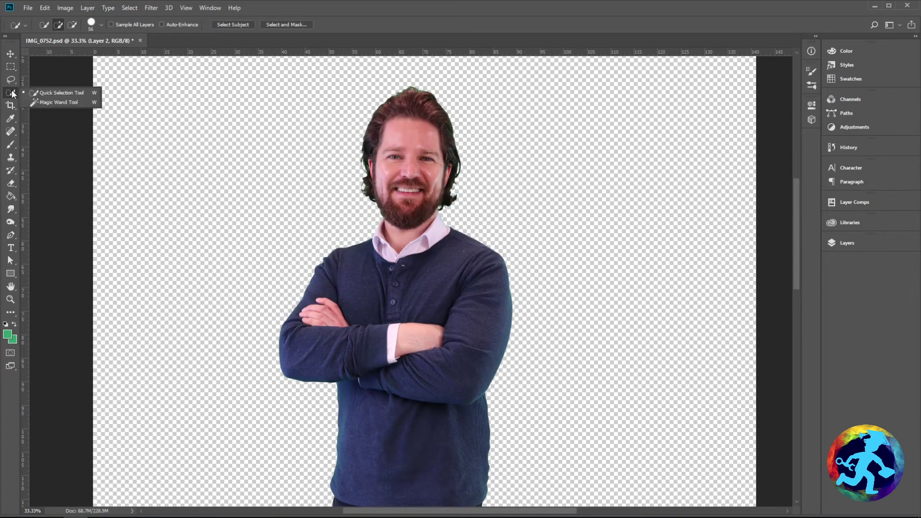
pyautogui.click(39, 93)
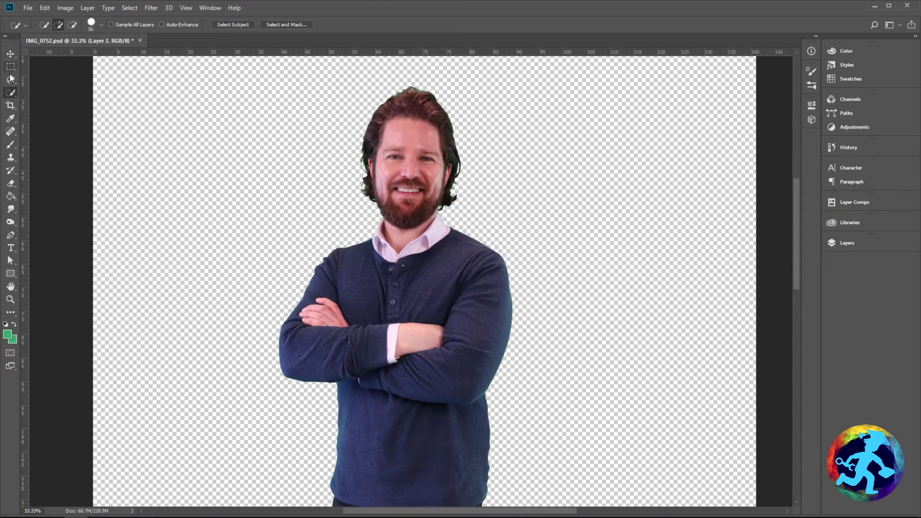
pyautogui.rightClick(10, 93)
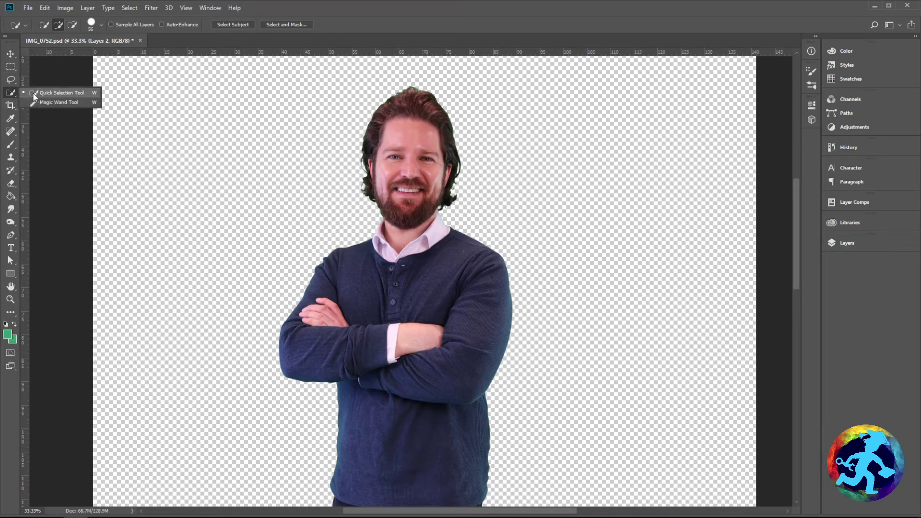
pyautogui.click(36, 100)
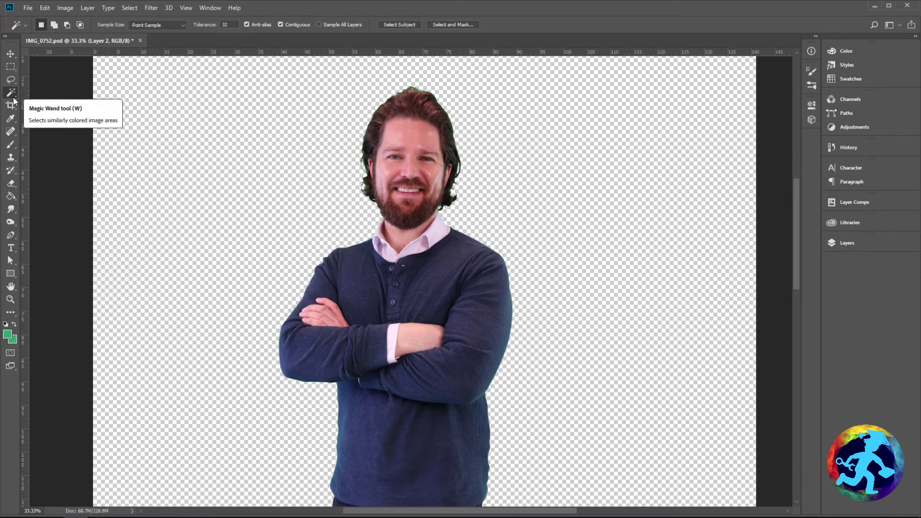
pyautogui.rightClick(11, 93)
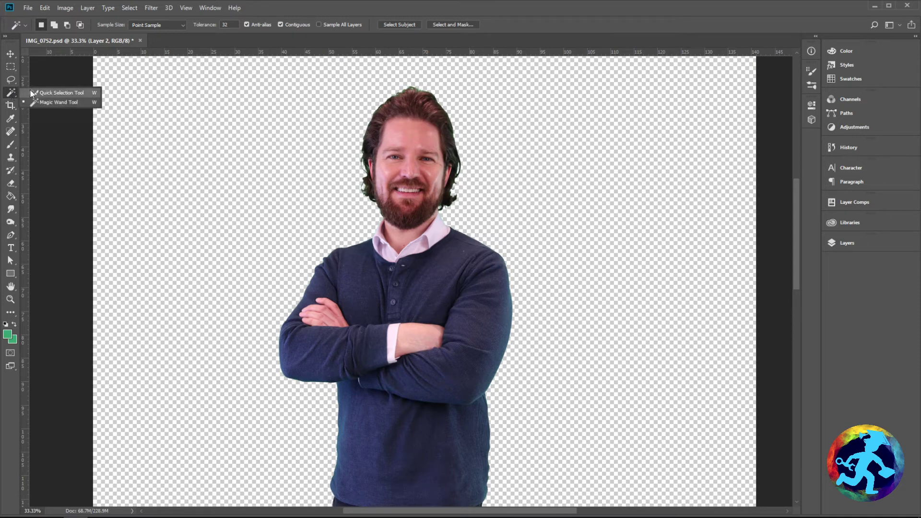
pyautogui.click(57, 92)
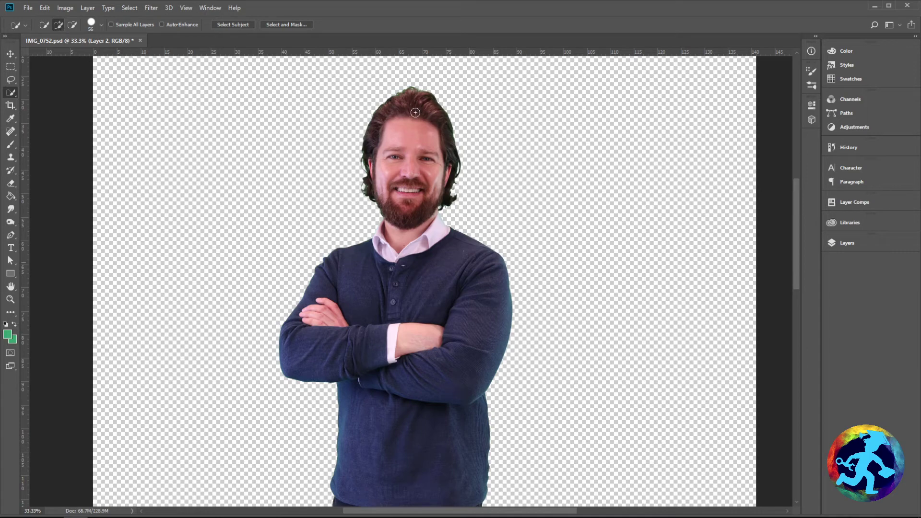
# Quick-select the man's head, torso and arms, then check the edges down to his shoes
pyautogui.moveTo(416, 113); pyautogui.dragTo(387, 141)
pyautogui.moveTo(404, 239)
pyautogui.mouseDown()
pyautogui.moveTo(384, 266)
pyautogui.moveTo(344, 285)
pyautogui.moveTo(360, 297)
pyautogui.moveTo(450, 280)
pyautogui.moveTo(469, 294)
pyautogui.moveTo(472, 332)
pyautogui.moveTo(447, 374)
pyautogui.moveTo(355, 358)
pyautogui.moveTo(325, 312)
pyautogui.mouseUp()
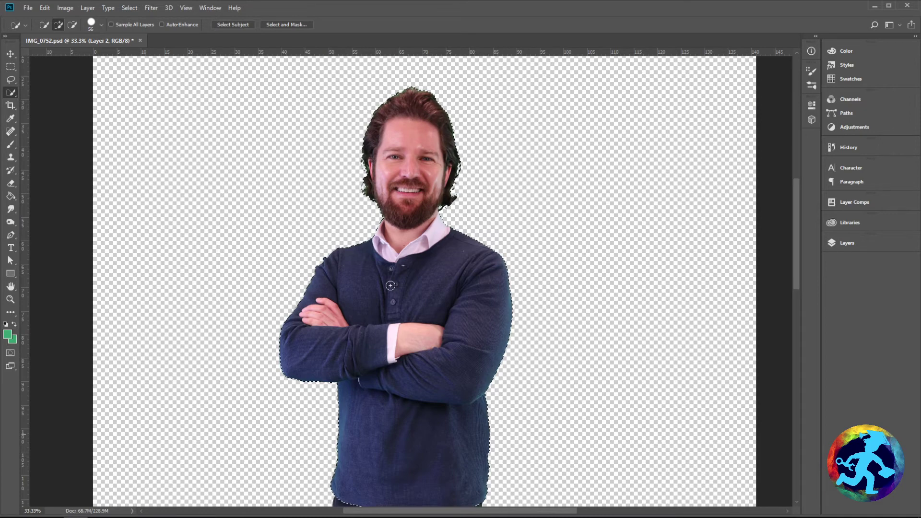
pyautogui.scroll(3, 390, 286)
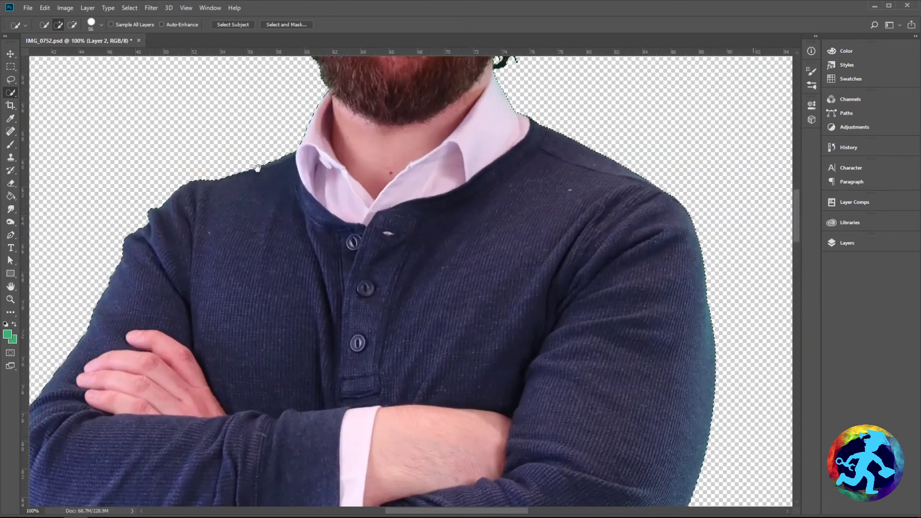
pyautogui.moveTo(259, 139); pyautogui.dragTo(412, 464)
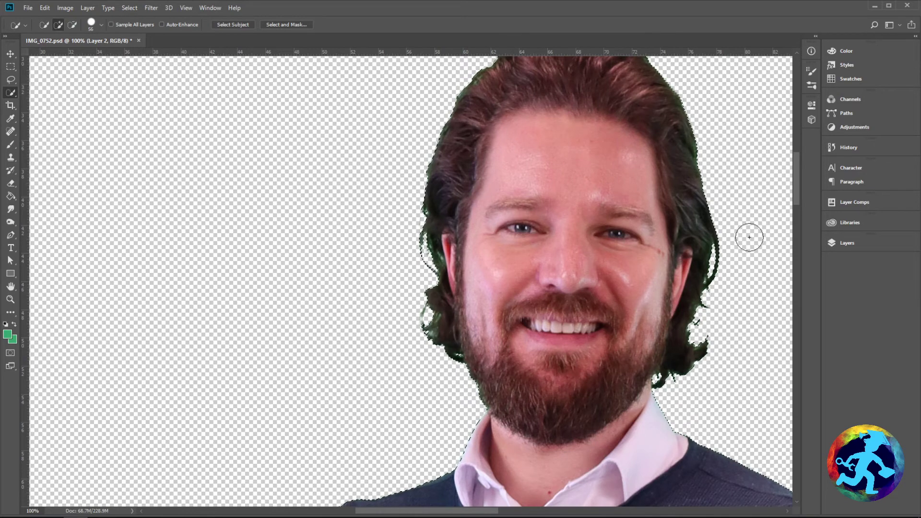
pyautogui.moveTo(587, 213); pyautogui.dragTo(501, 373)
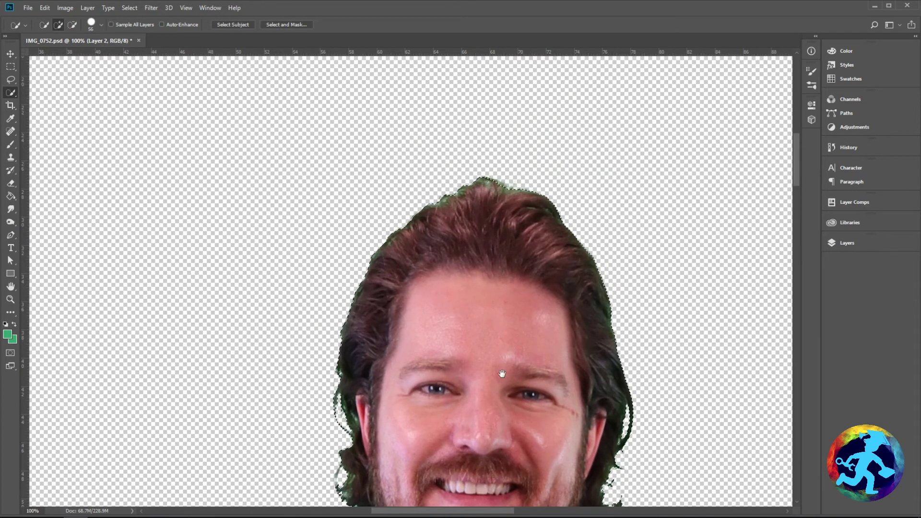
pyautogui.scroll(-10, 502, 374)
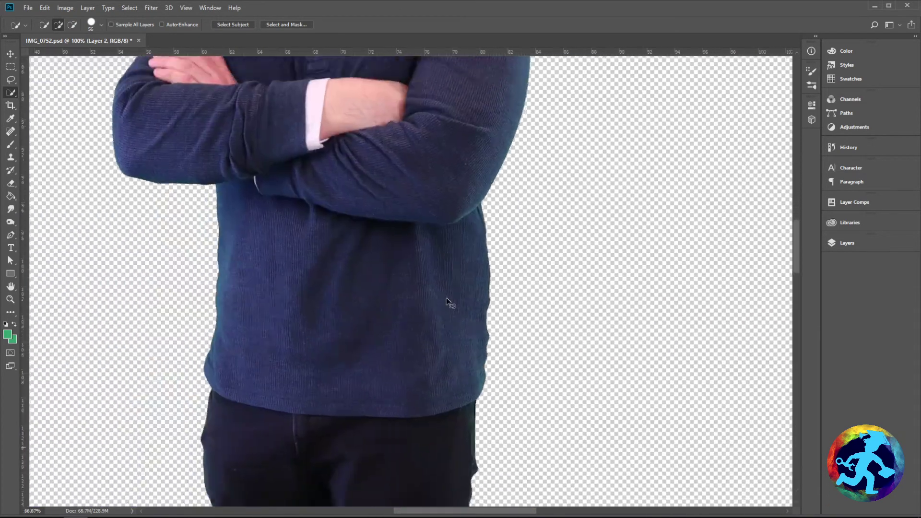
pyautogui.hotkey('ctrl', '-')
pyautogui.hotkey('ctrl', '-')
pyautogui.hotkey('ctrl', '-')
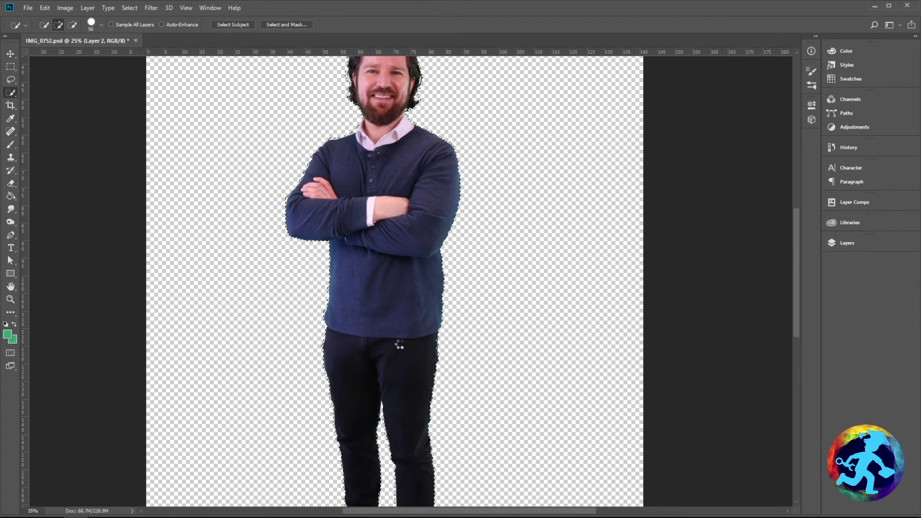
pyautogui.moveTo(411, 412); pyautogui.dragTo(380, 216)
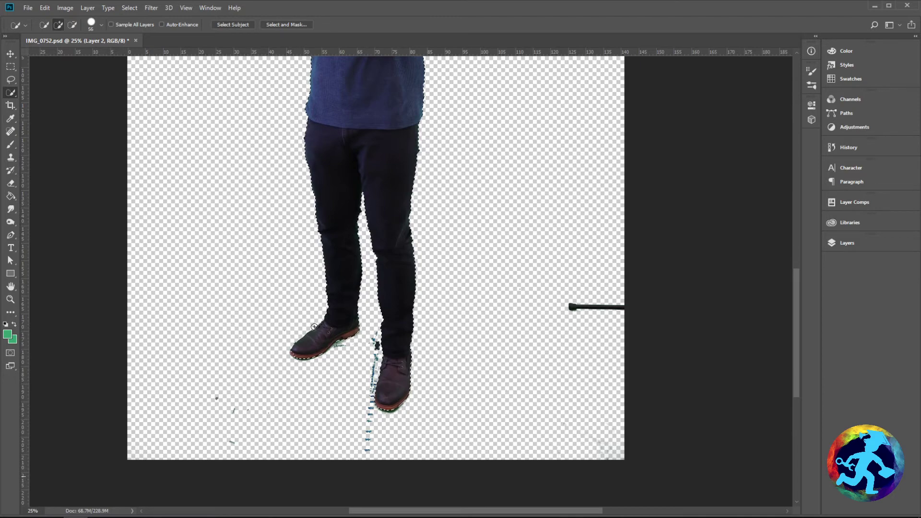
pyautogui.hotkey('ctrl', '+')
pyautogui.hotkey('ctrl', '+')
pyautogui.hotkey('ctrl', '+')
pyautogui.hotkey('ctrl', '+')
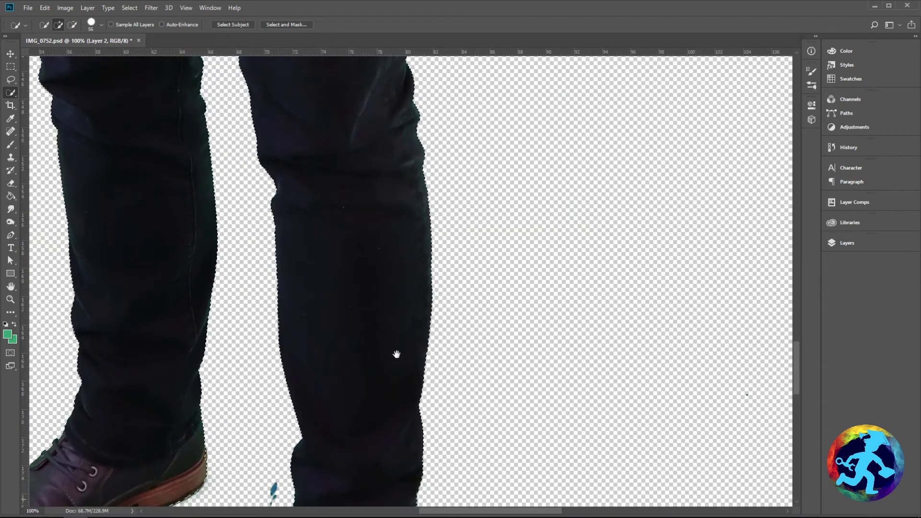
pyautogui.moveTo(396, 354); pyautogui.dragTo(622, 115)
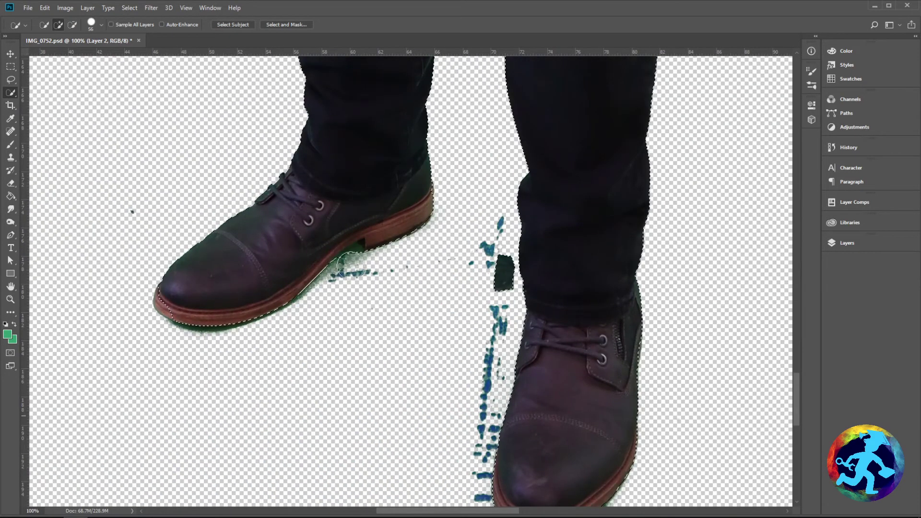
# Shrink the Quick Selection brush and add the left heel's edge to the selection
pyautogui.click(355, 245)
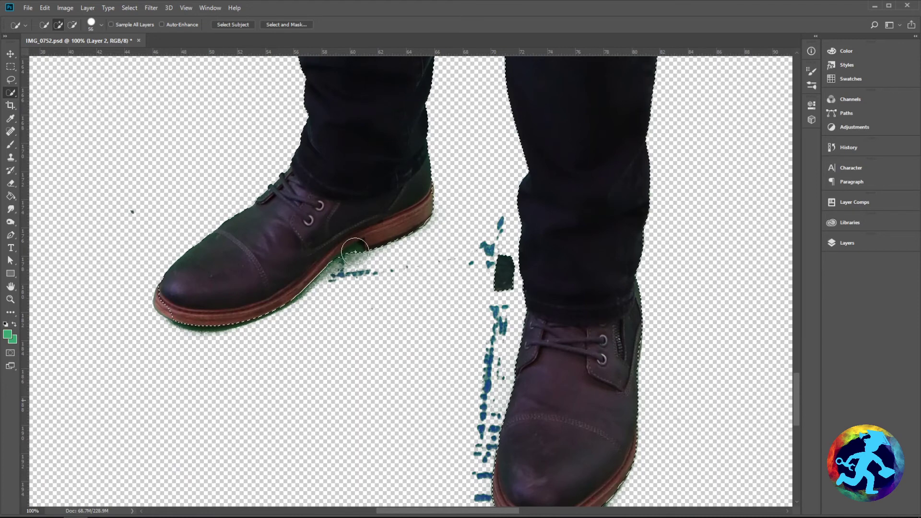
pyautogui.click(102, 26)
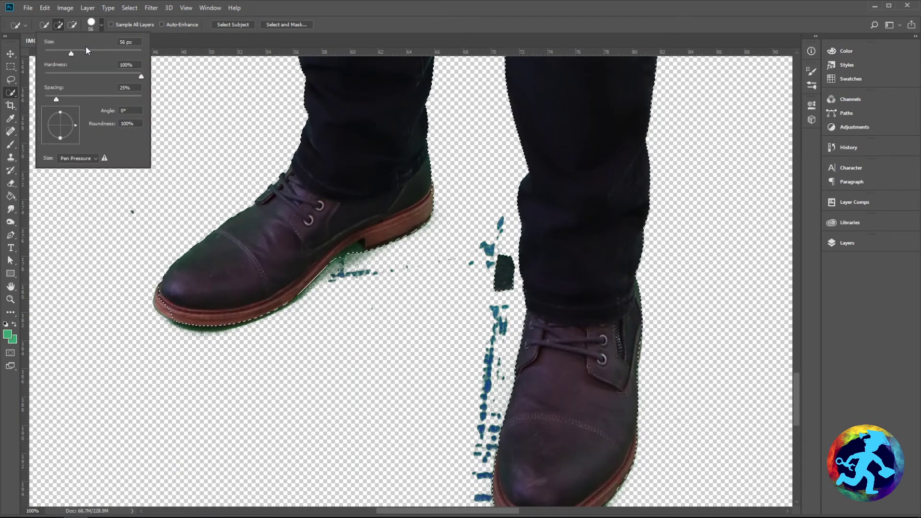
pyautogui.moveTo(68, 52); pyautogui.dragTo(50, 53)
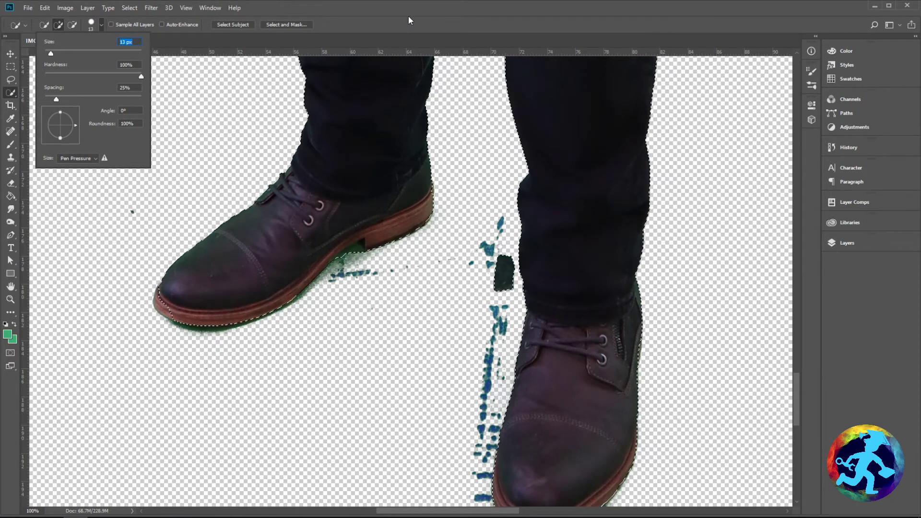
pyautogui.press('Return')
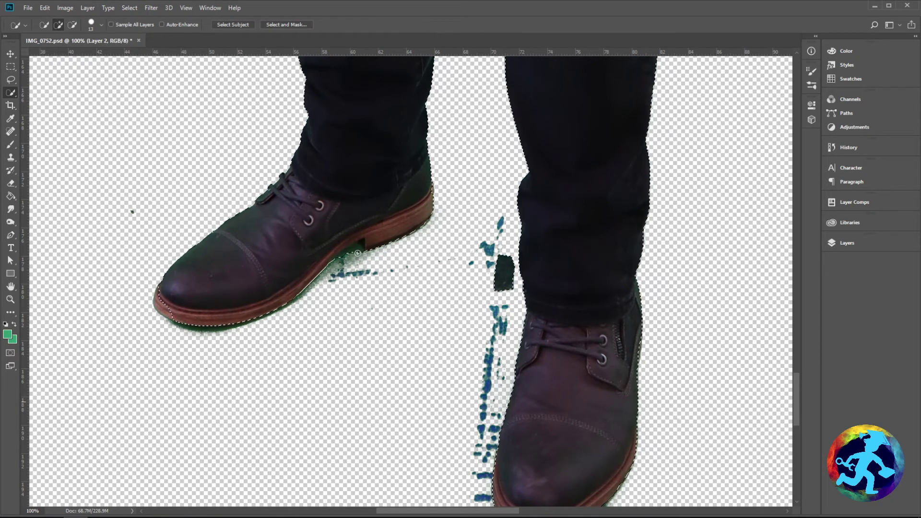
pyautogui.click(357, 253)
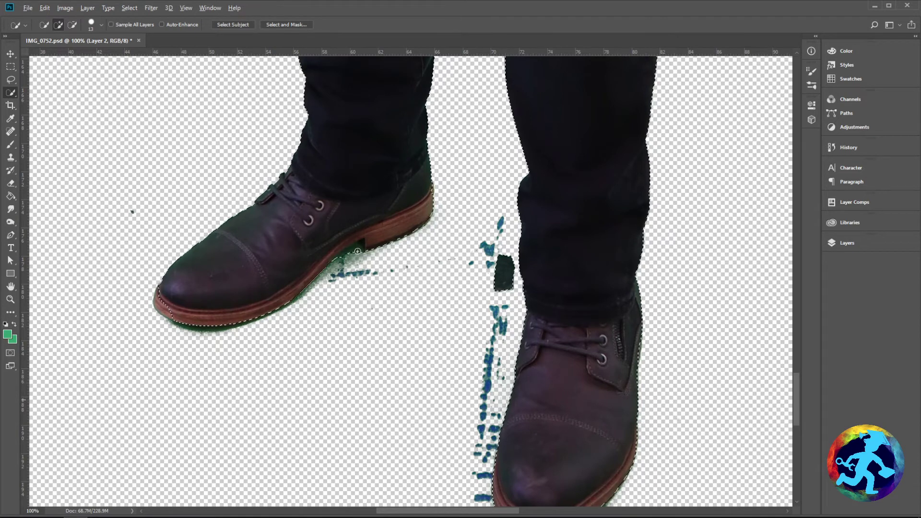
pyautogui.press('alt')
pyautogui.press('alt')
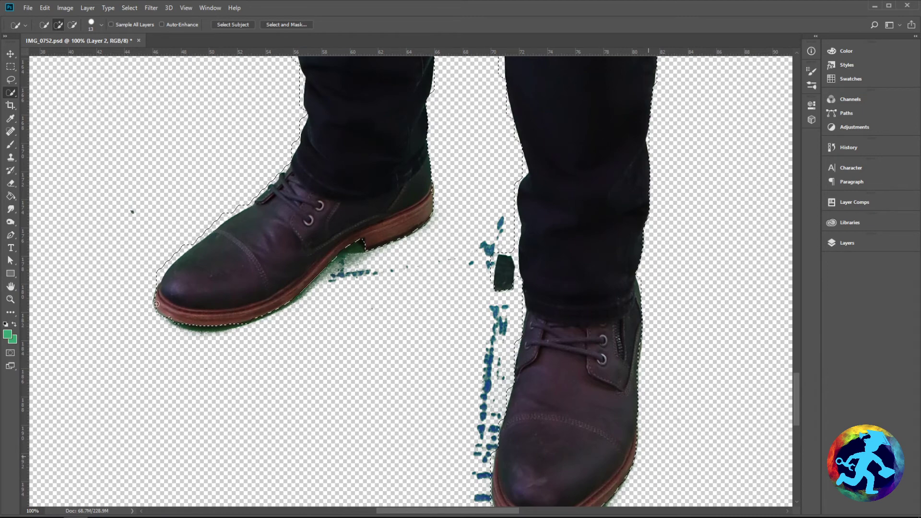
# Remove the dark chip beside the trouser leg, then review the selection at 25%
pyautogui.moveTo(388, 357); pyautogui.dragTo(226, 257)
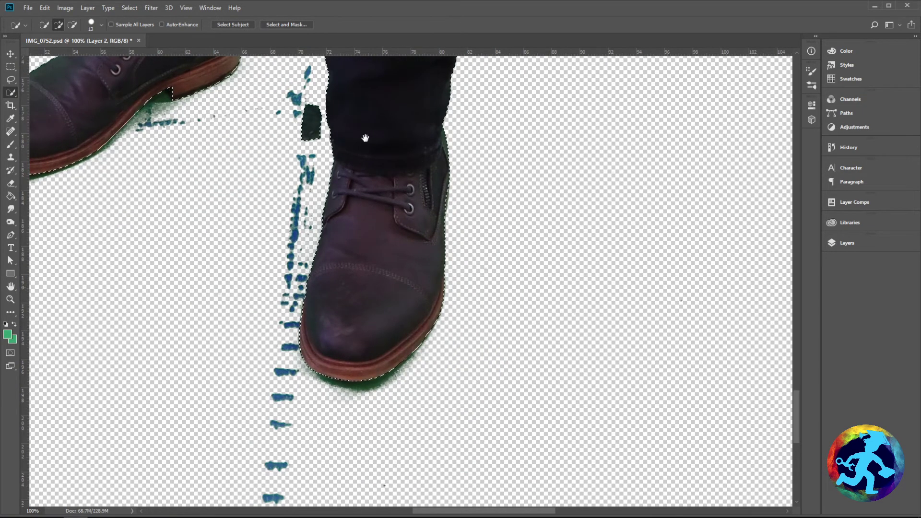
pyautogui.moveTo(364, 135); pyautogui.dragTo(391, 286)
pyautogui.keyDown('alt'); pyautogui.click(338, 269); pyautogui.keyUp('alt')
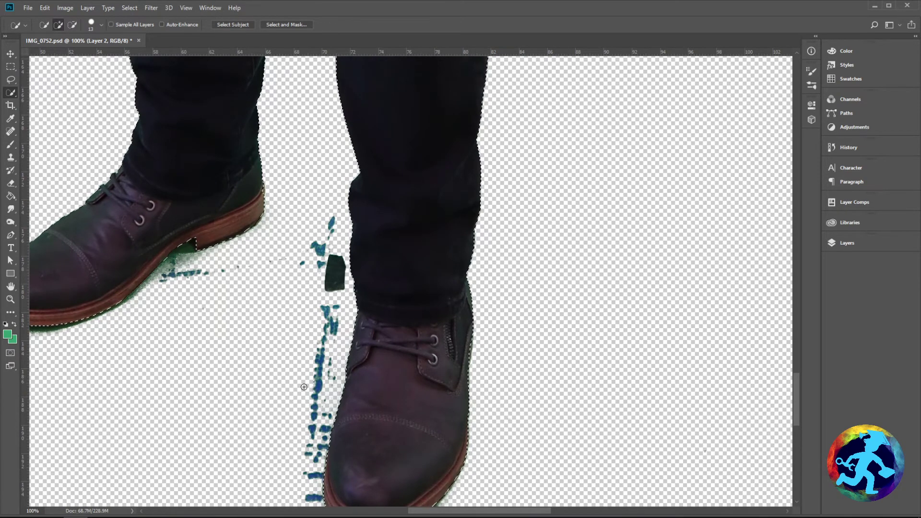
pyautogui.moveTo(393, 124); pyautogui.dragTo(373, 394)
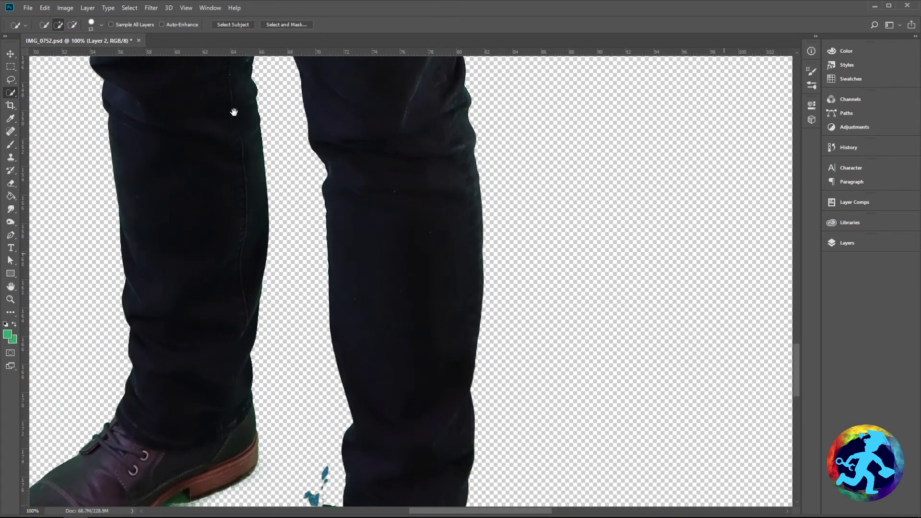
pyautogui.moveTo(231, 107); pyautogui.dragTo(260, 328)
pyautogui.moveTo(264, 160); pyautogui.dragTo(548, 416)
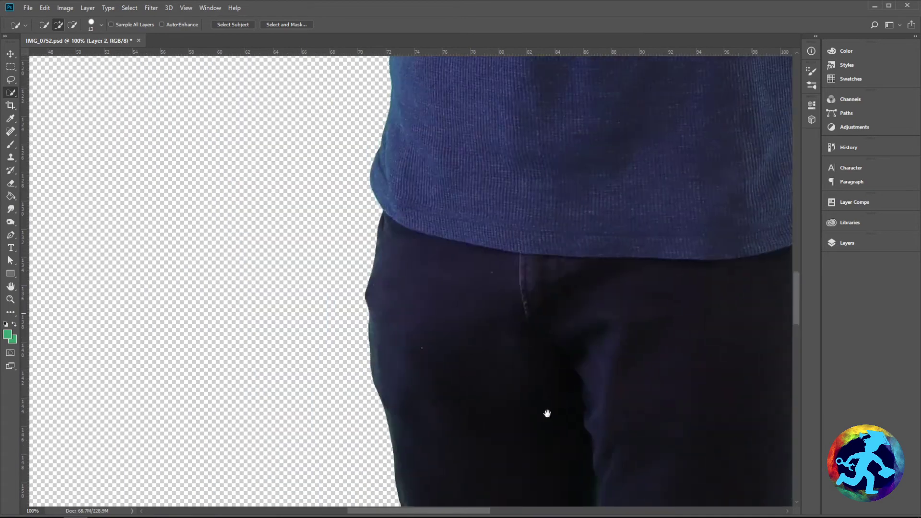
pyautogui.moveTo(317, 57); pyautogui.dragTo(325, 245)
pyautogui.moveTo(415, 212); pyautogui.dragTo(318, 219)
pyautogui.moveTo(442, 178); pyautogui.dragTo(523, 310)
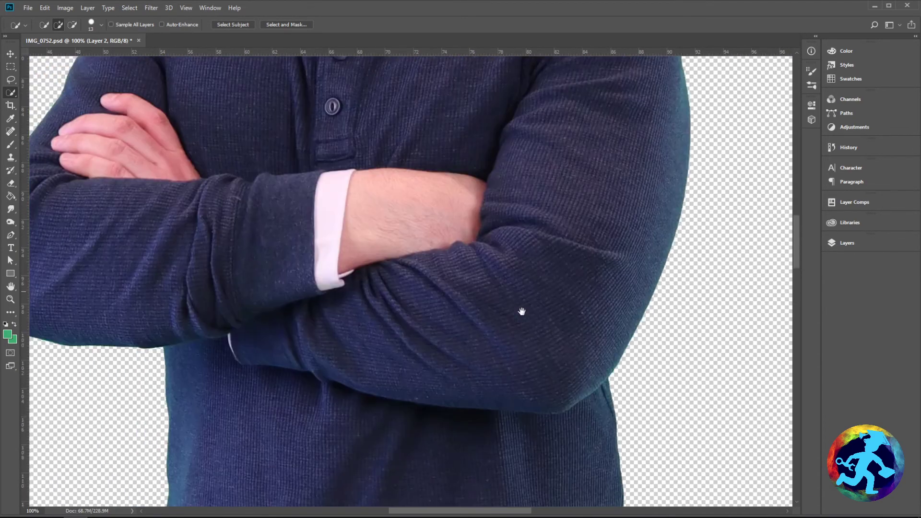
pyautogui.moveTo(283, 294); pyautogui.dragTo(389, 348)
pyautogui.moveTo(480, 144); pyautogui.dragTo(297, 267)
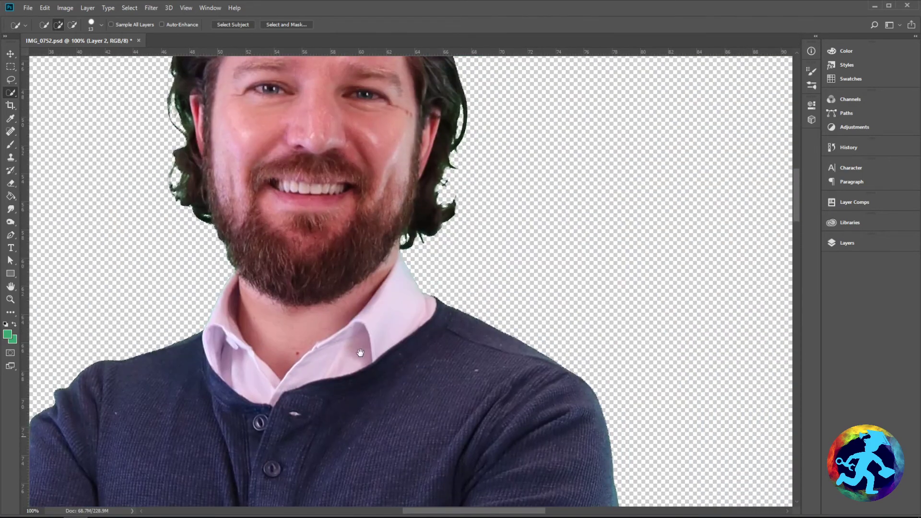
pyautogui.moveTo(350, 164)
pyautogui.mouseDown()
pyautogui.moveTo(377, 364)
pyautogui.moveTo(365, 278)
pyautogui.moveTo(346, 247)
pyautogui.moveTo(344, 168)
pyautogui.mouseUp()
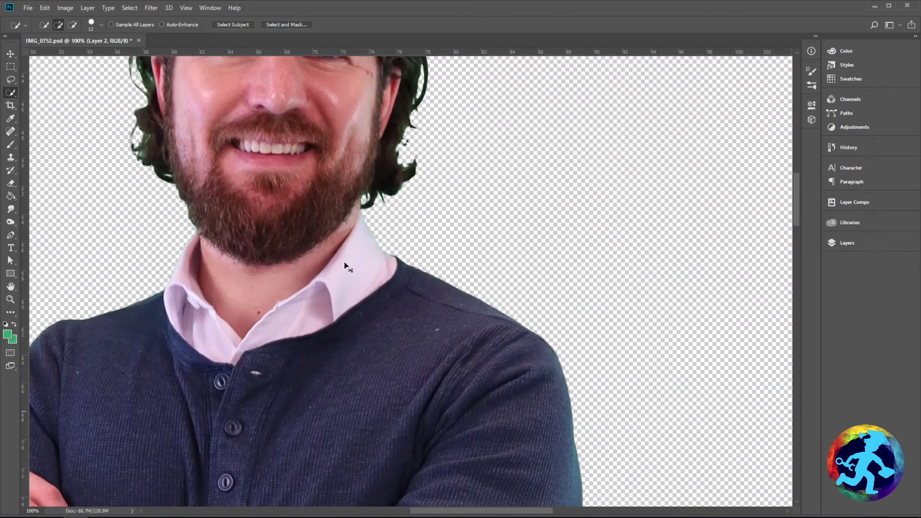
pyautogui.hotkey('ctrl', '-')
pyautogui.hotkey('ctrl', '-')
pyautogui.hotkey('ctrl', '-')
pyautogui.moveTo(417, 340); pyautogui.dragTo(356, 200)
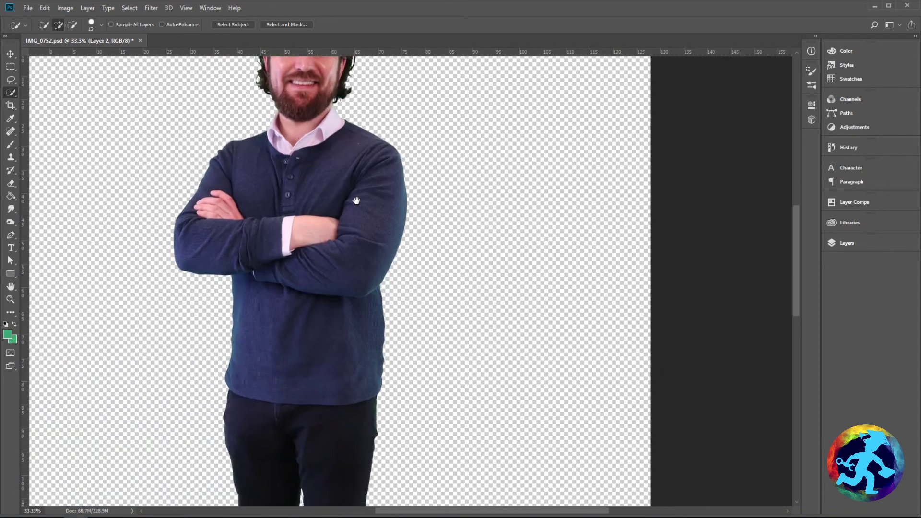
pyautogui.hotkey('ctrl', '-')
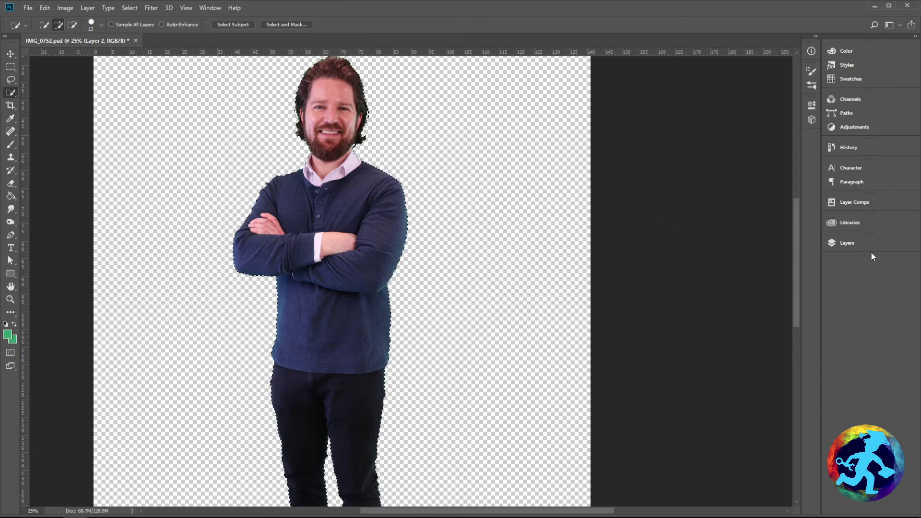
# Copy the selection to a new Layer 3 with Ctrl+J and hide Layer 2
pyautogui.click(847, 243)
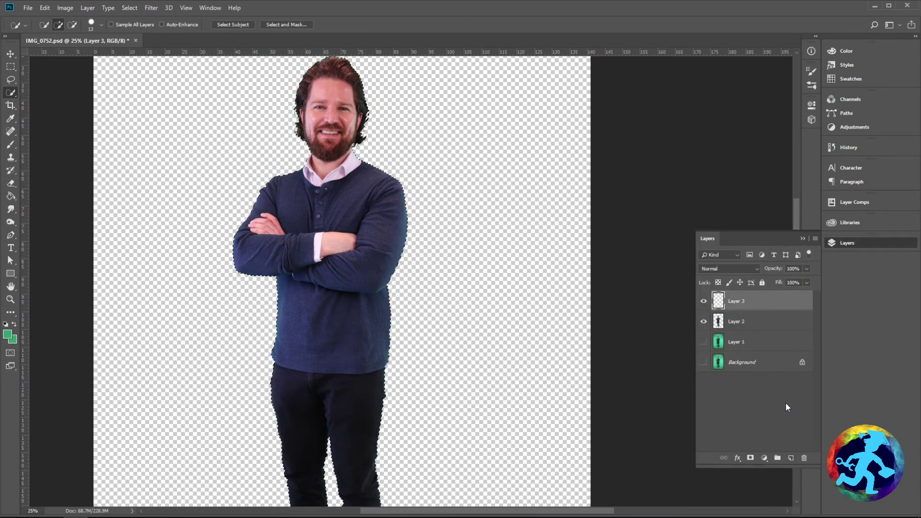
pyautogui.hotkey('ctrl', 'j')
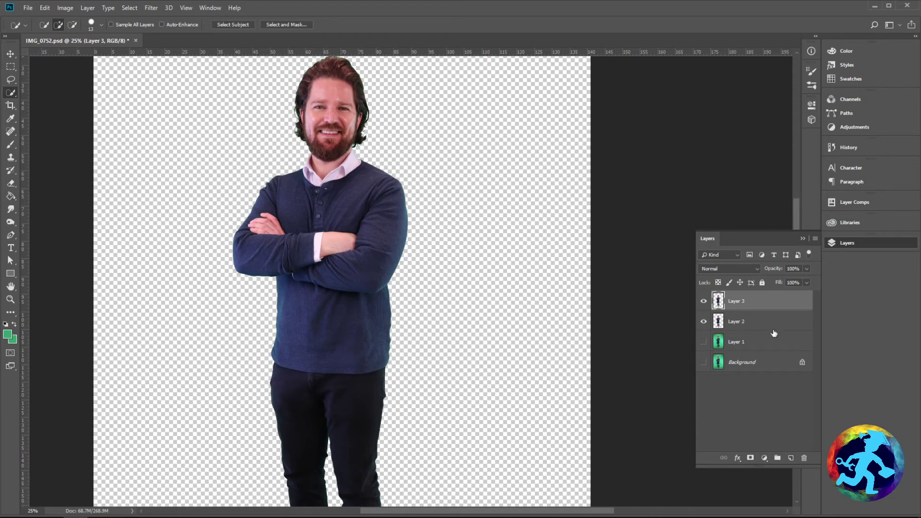
pyautogui.click(704, 322)
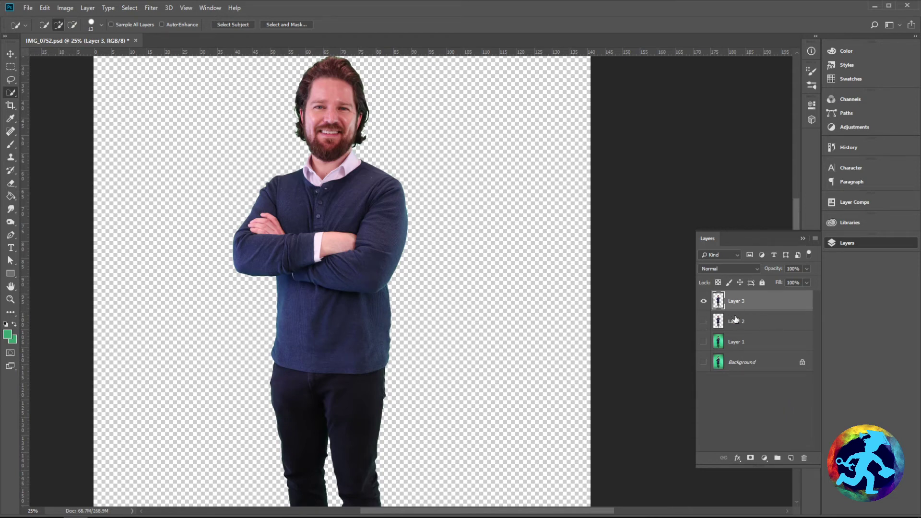
pyautogui.moveTo(315, 397); pyautogui.dragTo(330, 197)
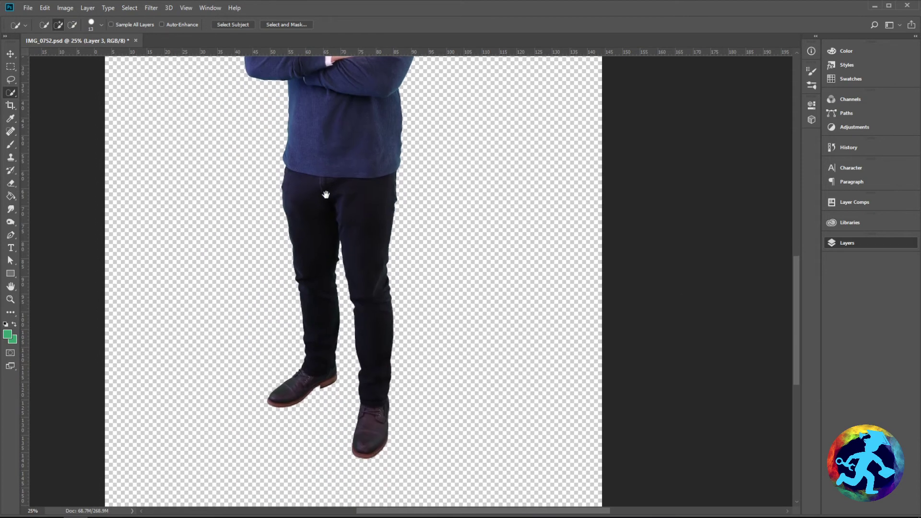
pyautogui.moveTo(372, 165); pyautogui.dragTo(367, 211)
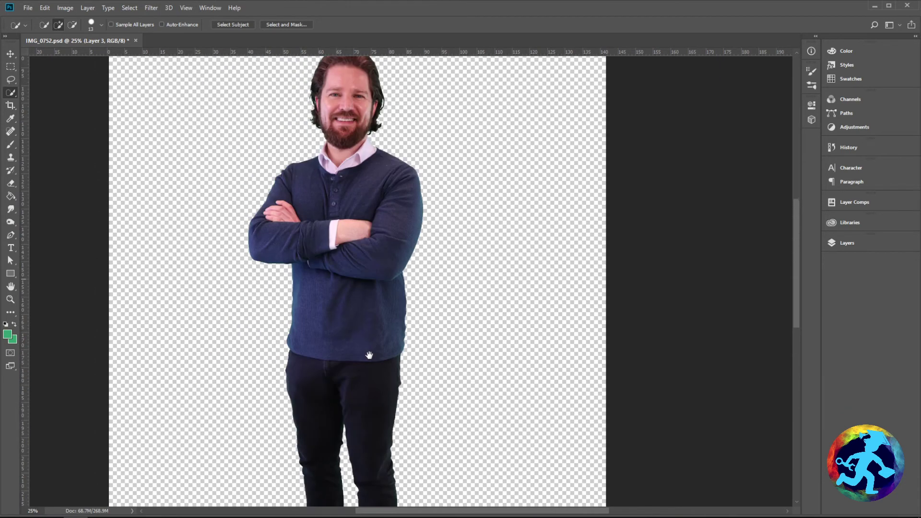
# Zoom in on the man's head to inspect the green fringing in his hair
pyautogui.click(845, 243)
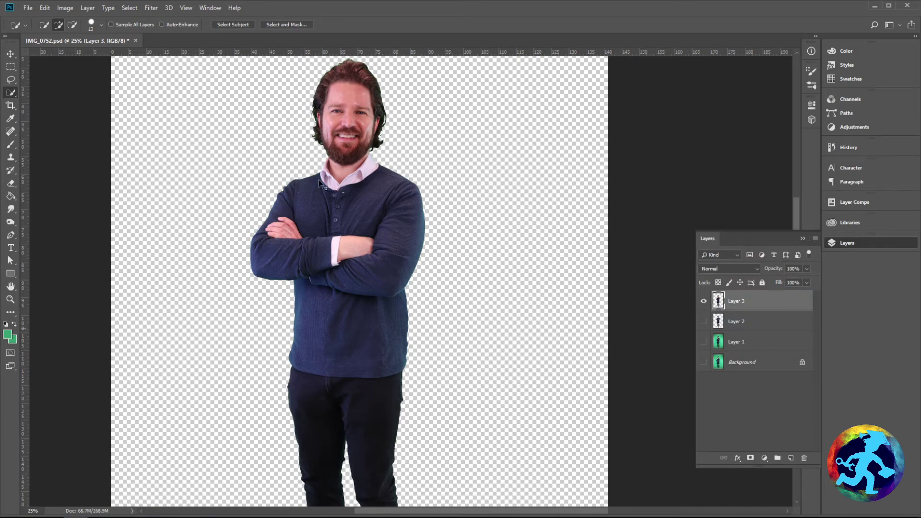
pyautogui.hotkey('ctrl', '+')
pyautogui.hotkey('ctrl', '+')
pyautogui.moveTo(328, 158); pyautogui.dragTo(340, 263)
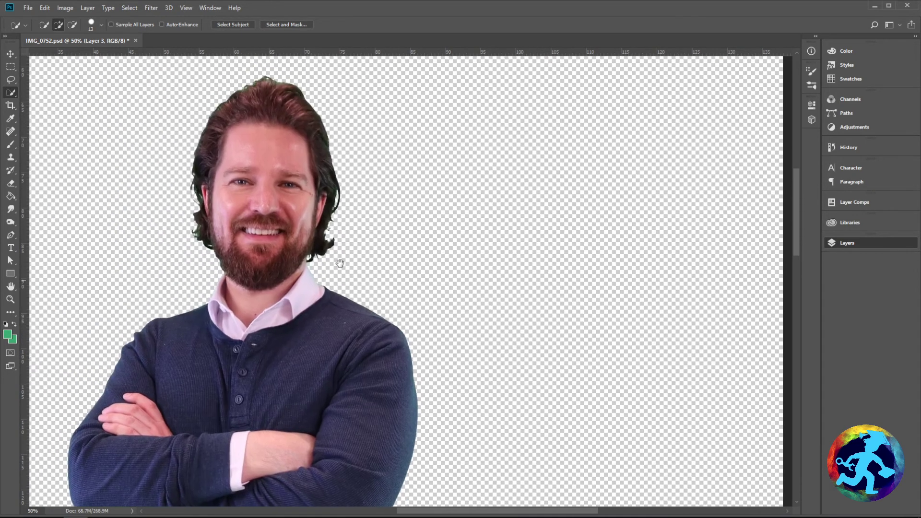
pyautogui.hotkey('ctrl', '+')
pyautogui.hotkey('ctrl', '+')
pyautogui.hotkey('ctrl', '+')
pyautogui.hotkey('ctrl', '+')
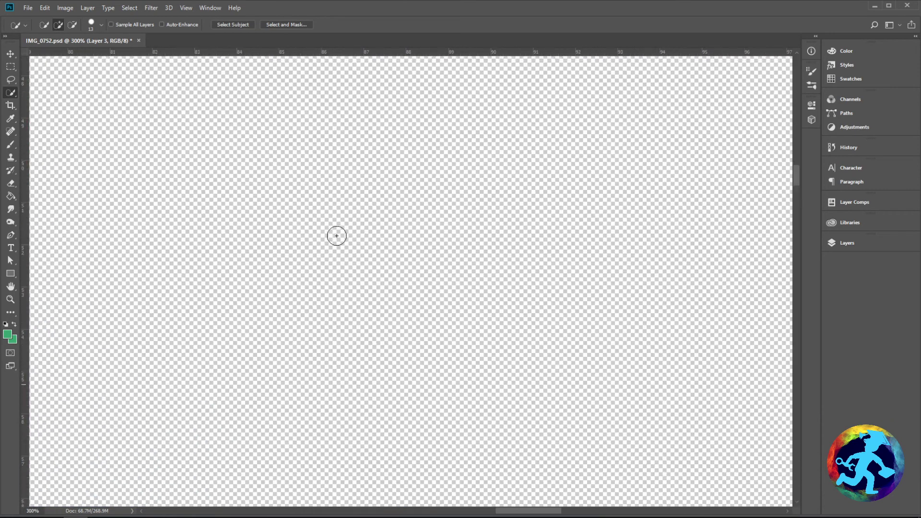
pyautogui.moveTo(165, 181); pyautogui.dragTo(352, 287)
pyautogui.moveTo(249, 144); pyautogui.dragTo(311, 181)
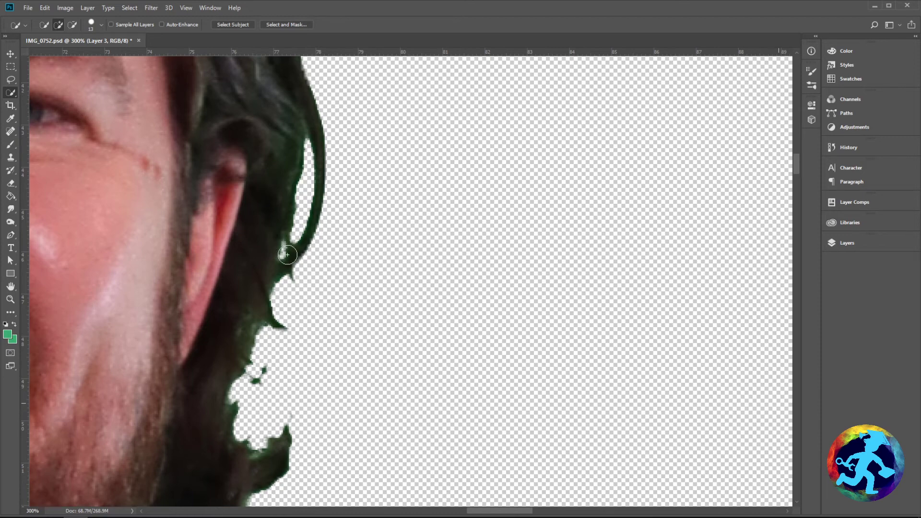
pyautogui.hotkey('ctrl', '-')
pyautogui.hotkey('ctrl', '-')
pyautogui.hotkey('ctrl', '-')
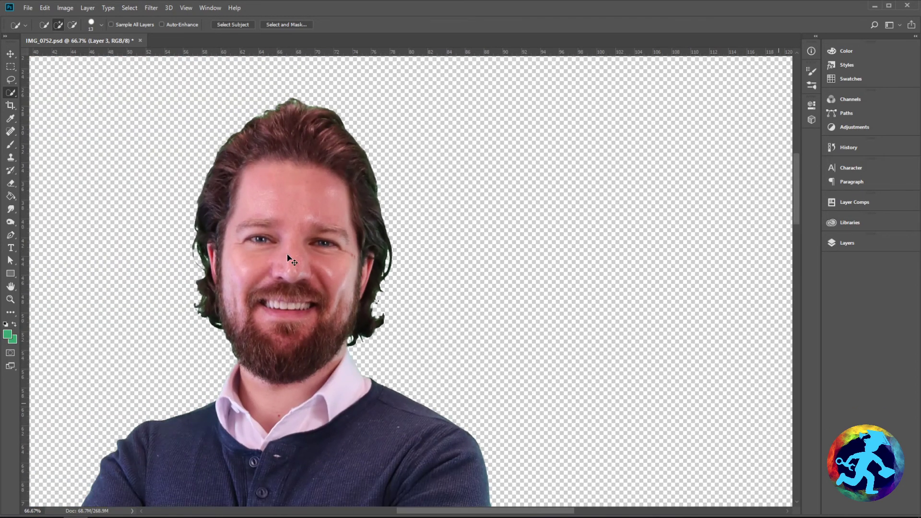
pyautogui.hotkey('ctrl', '-')
pyautogui.click(869, 244)
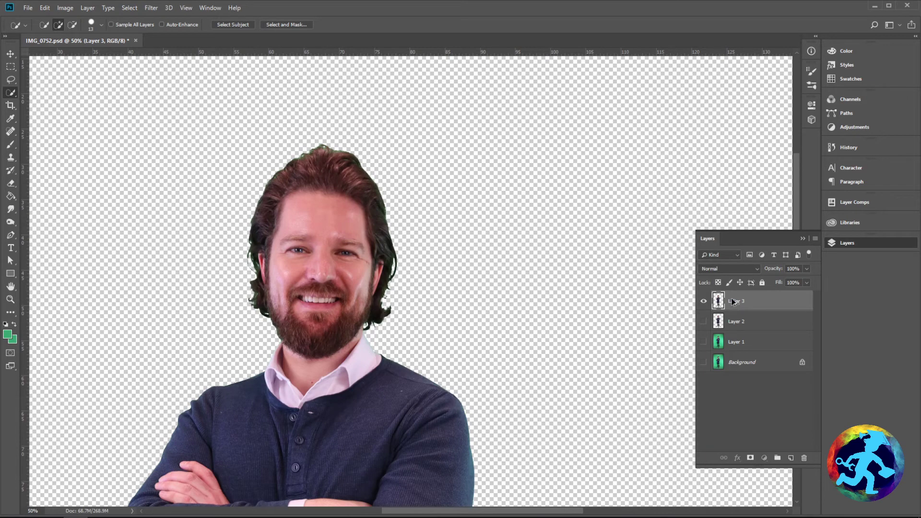
# Make Layer 3 copy with Ctrl+J and load its outline as a selection
pyautogui.hotkey('ctrl', 'j')
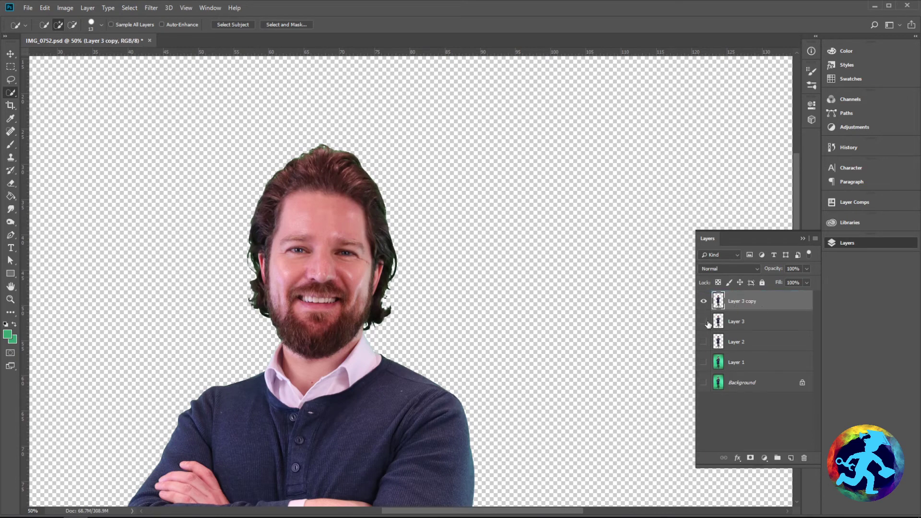
pyautogui.rightClick(745, 323)
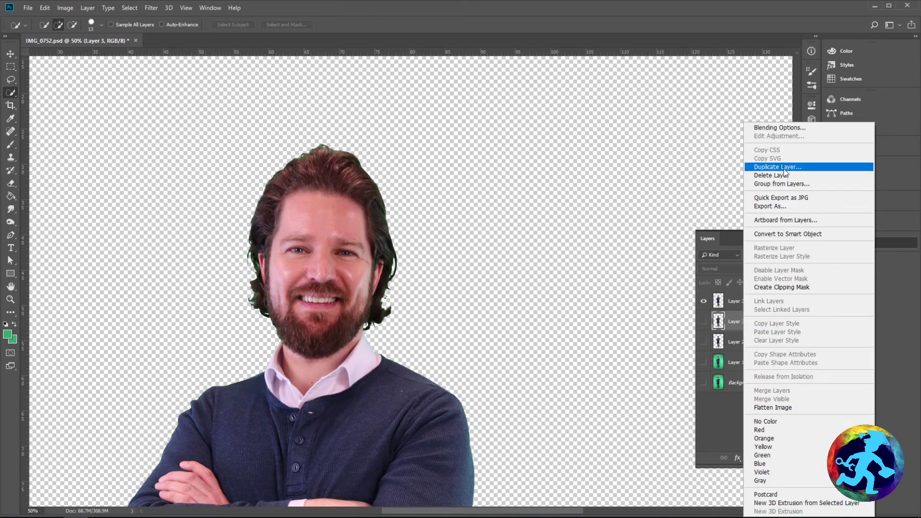
pyautogui.click(729, 238)
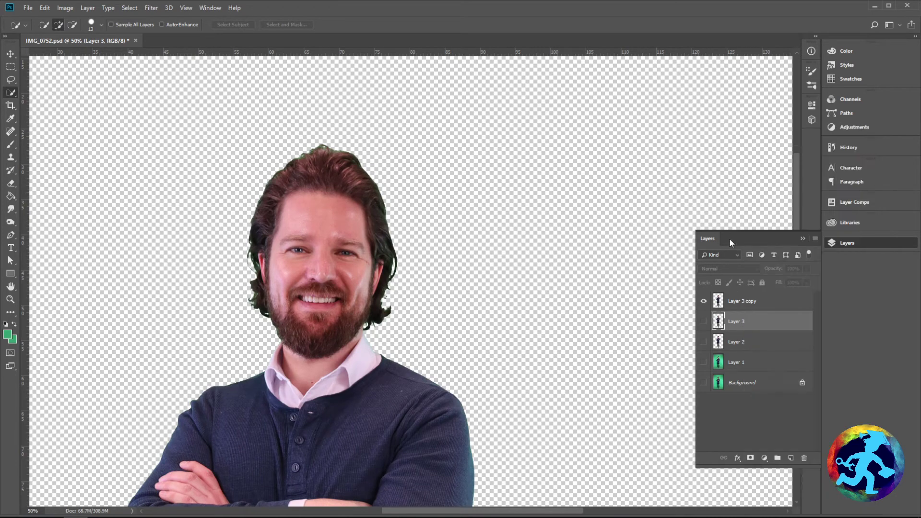
pyautogui.click(748, 306)
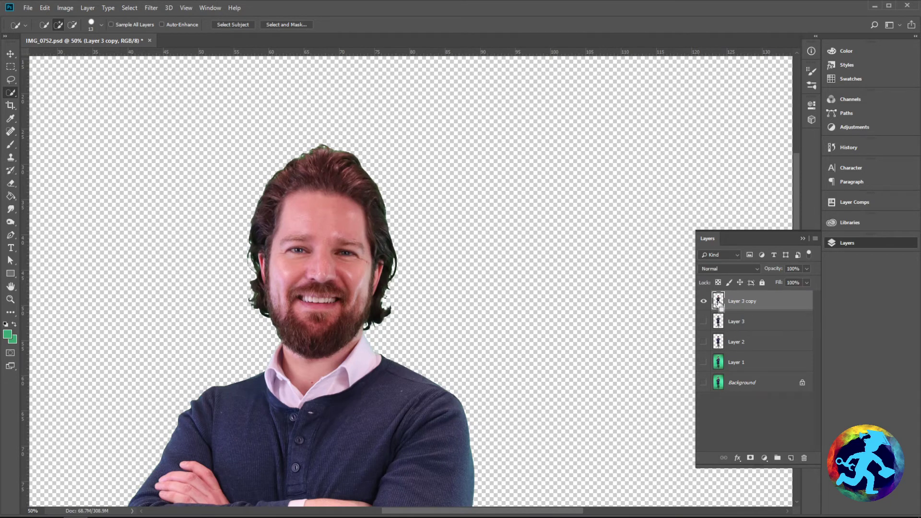
pyautogui.keyDown('ctrl'); pyautogui.click(718, 301); pyautogui.keyUp('ctrl')
# Add a layer mask to Layer 3 copy from the man's selection, then switch between pixels and mask
pyautogui.click(751, 459)
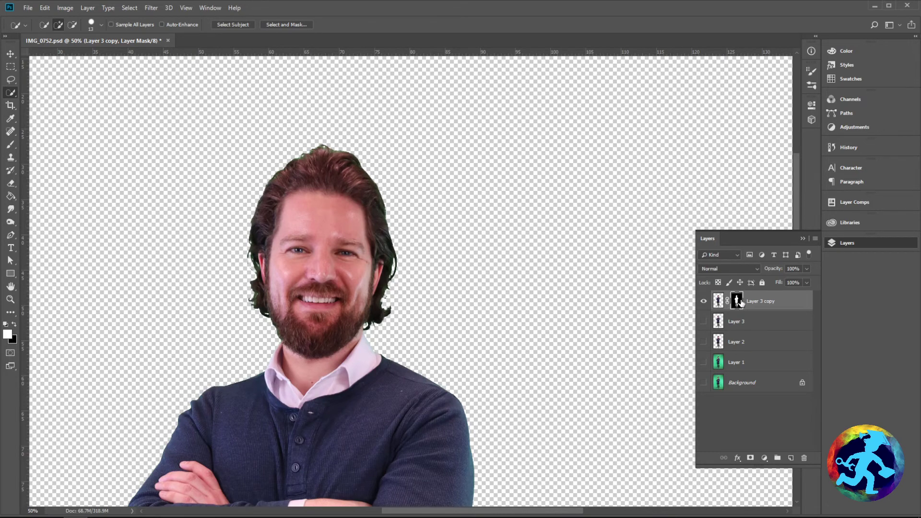
pyautogui.click(720, 301)
pyautogui.click(737, 301)
pyautogui.click(720, 302)
pyautogui.click(738, 301)
pyautogui.click(211, 8)
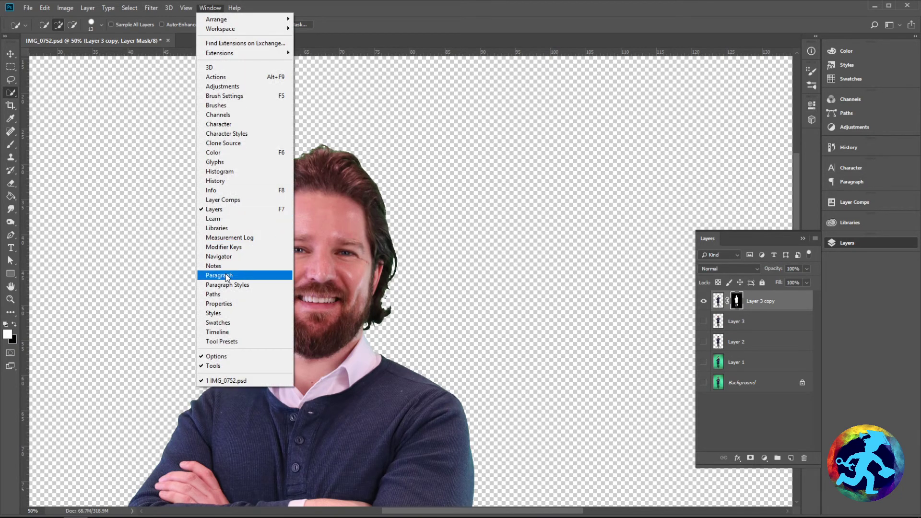
# Show the mask's Properties and apply a slight feather to its edge
pyautogui.click(220, 304)
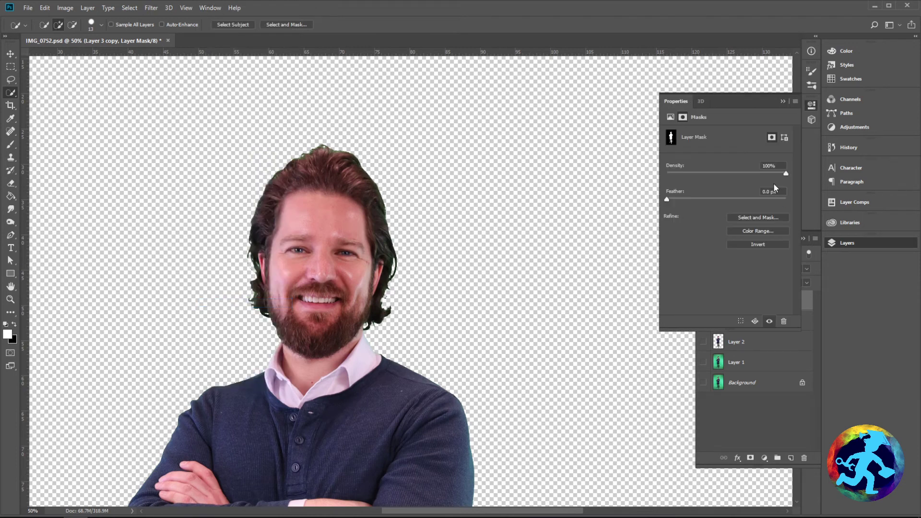
pyautogui.click(782, 102)
pyautogui.click(809, 107)
pyautogui.scroll(5, 431, 222)
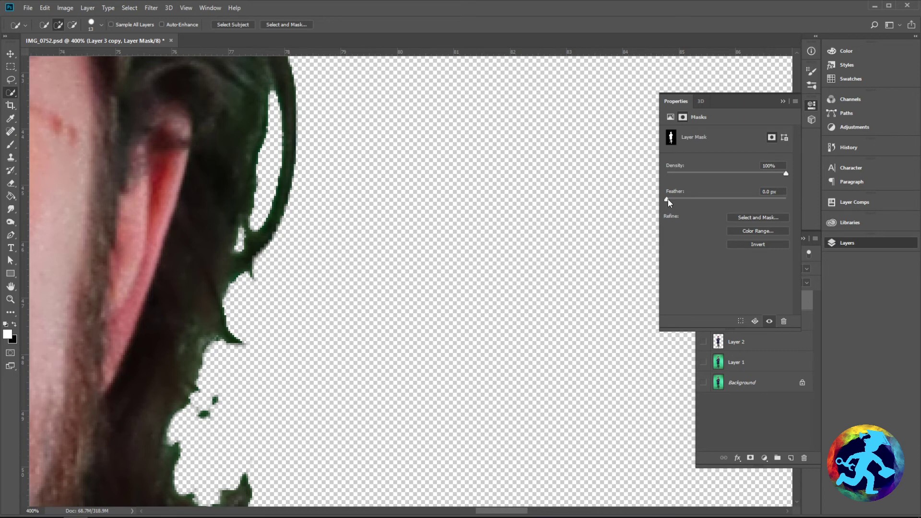
pyautogui.moveTo(669, 200); pyautogui.dragTo(750, 202)
# Try a 14 px feather, settle back to about 1.8 px, and view at 50%
pyautogui.press('Return')
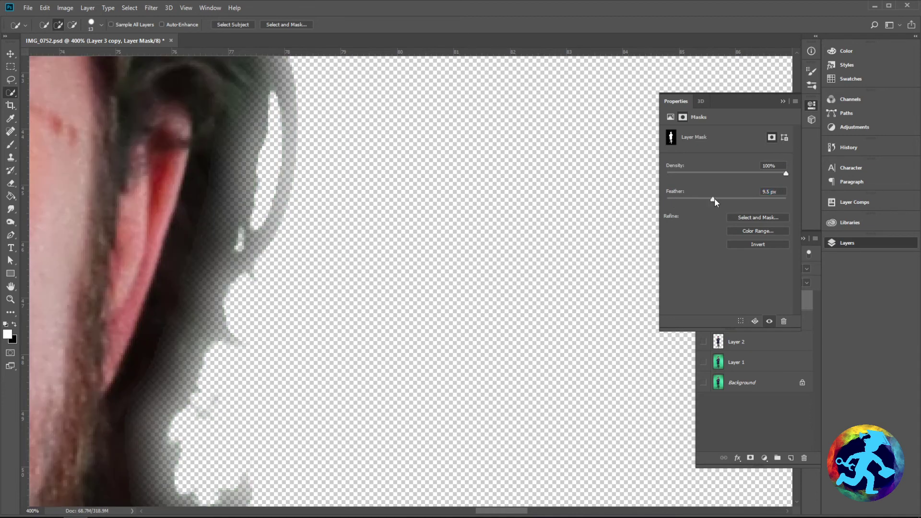
pyautogui.hotkey('ctrl', '-')
pyautogui.hotkey('ctrl', '-')
pyautogui.hotkey('ctrl', '-')
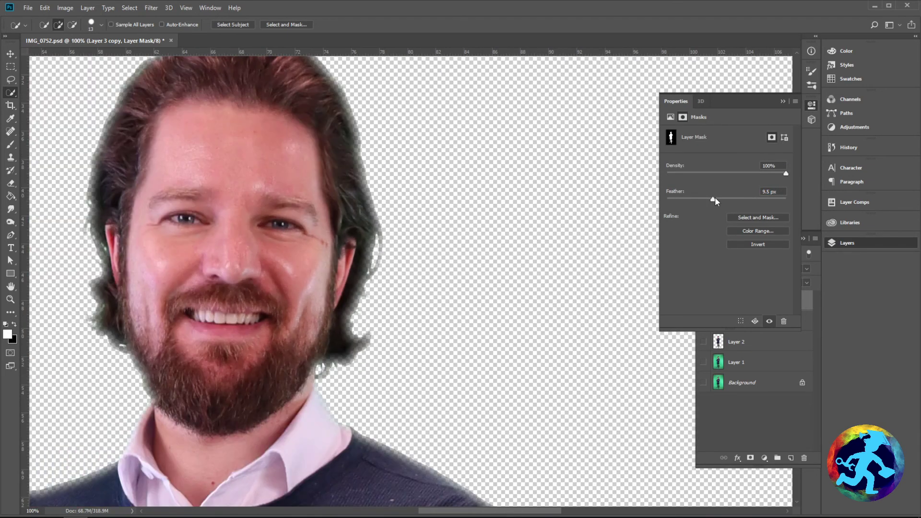
pyautogui.moveTo(715, 197); pyautogui.dragTo(695, 200)
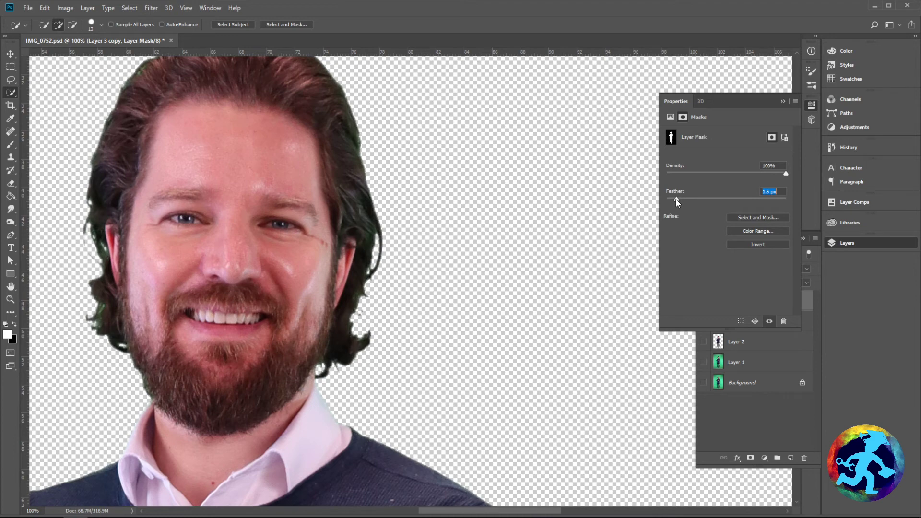
pyautogui.moveTo(679, 201); pyautogui.dragTo(681, 202)
pyautogui.hotkey('ctrl', '-')
pyautogui.hotkey('ctrl', '-')
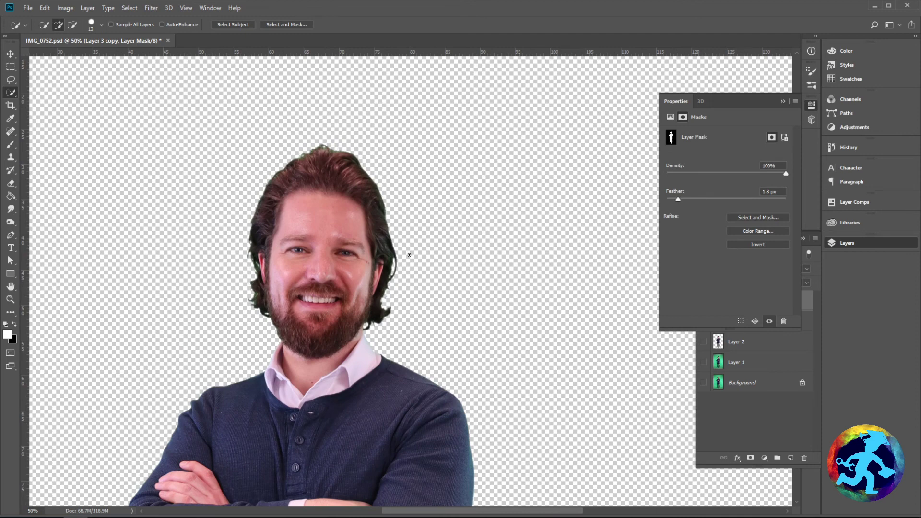
pyautogui.moveTo(413, 364); pyautogui.dragTo(372, 297)
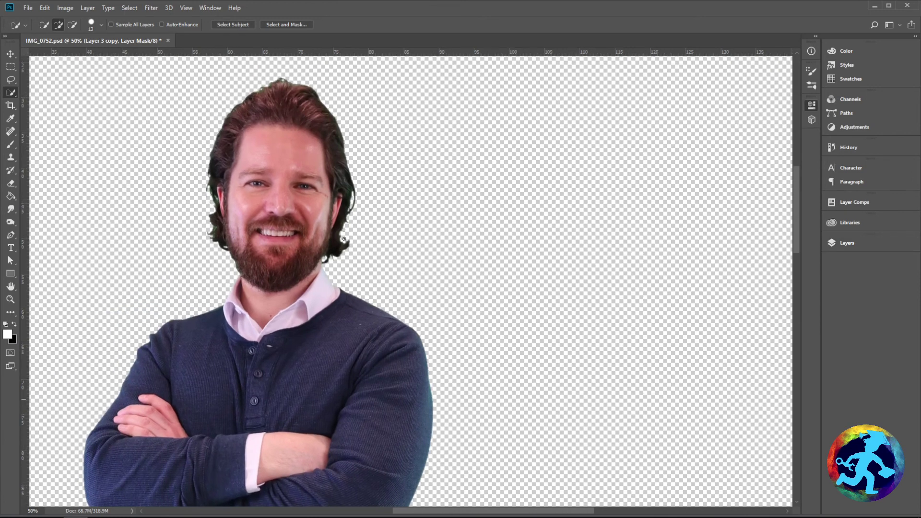
pyautogui.click(863, 243)
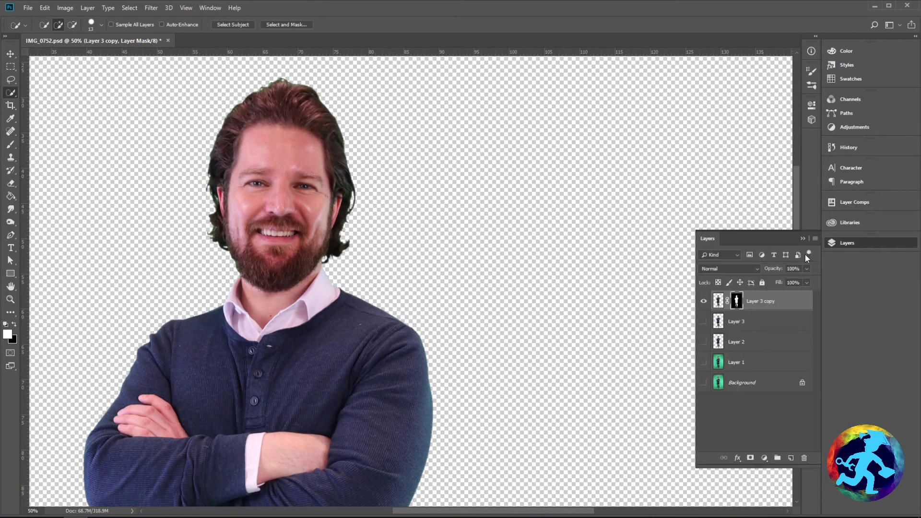
pyautogui.click(802, 238)
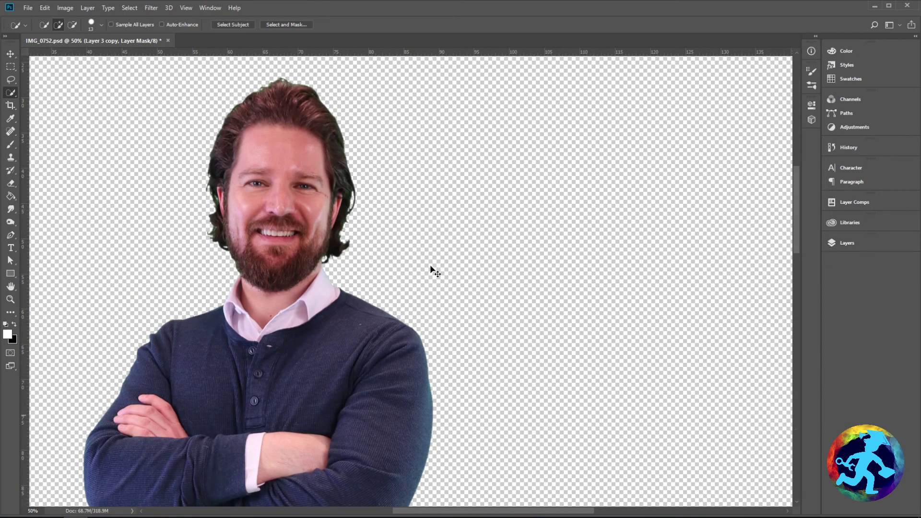
pyautogui.hotkey('ctrl', '-')
pyautogui.hotkey('ctrl', '-')
pyautogui.moveTo(408, 265); pyautogui.dragTo(377, 27)
pyautogui.moveTo(334, 50); pyautogui.dragTo(322, 233)
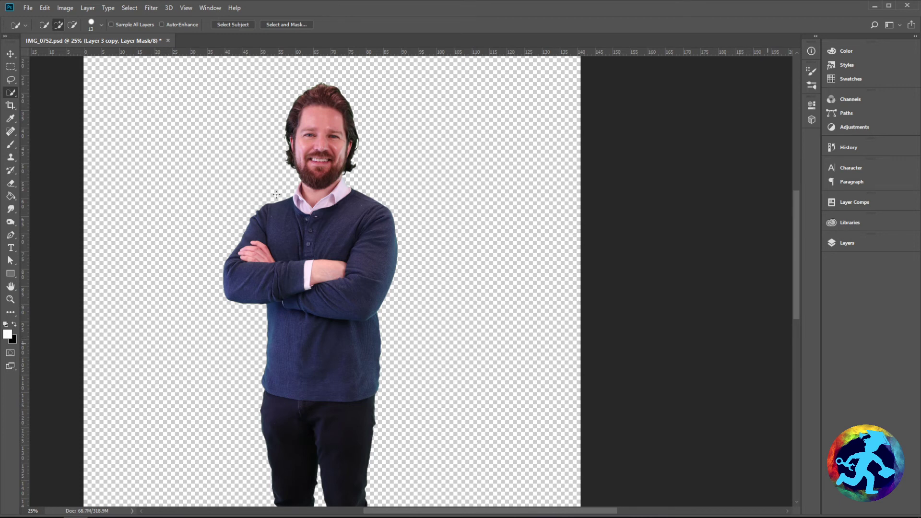
pyautogui.click(131, 8)
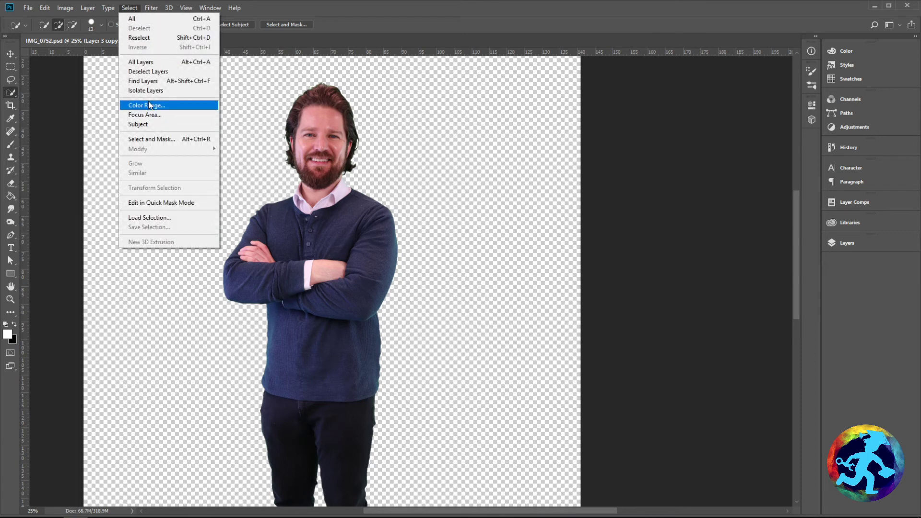
pyautogui.click(340, 4)
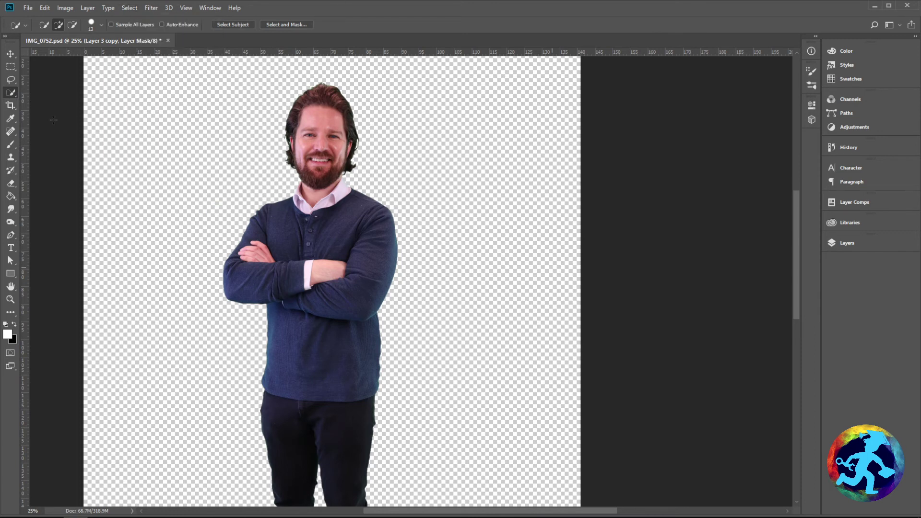
pyautogui.rightClick(10, 94)
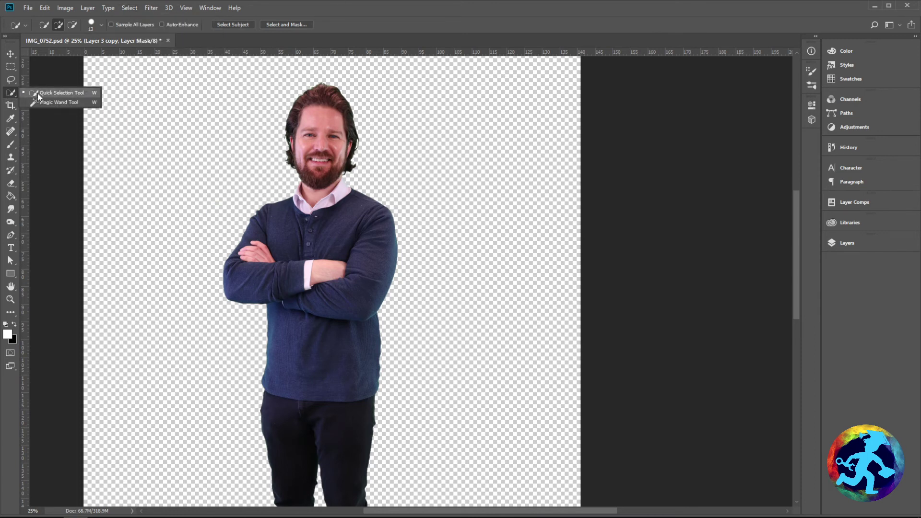
pyautogui.click(395, 5)
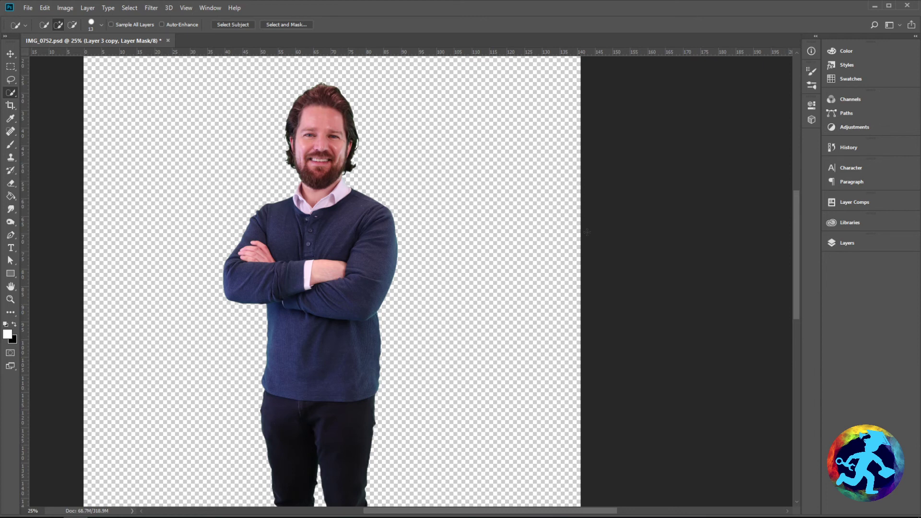
# Add a Hue/Saturation 1 adjustment layer above Layer 3 copy and show its settings in Properties
pyautogui.click(847, 127)
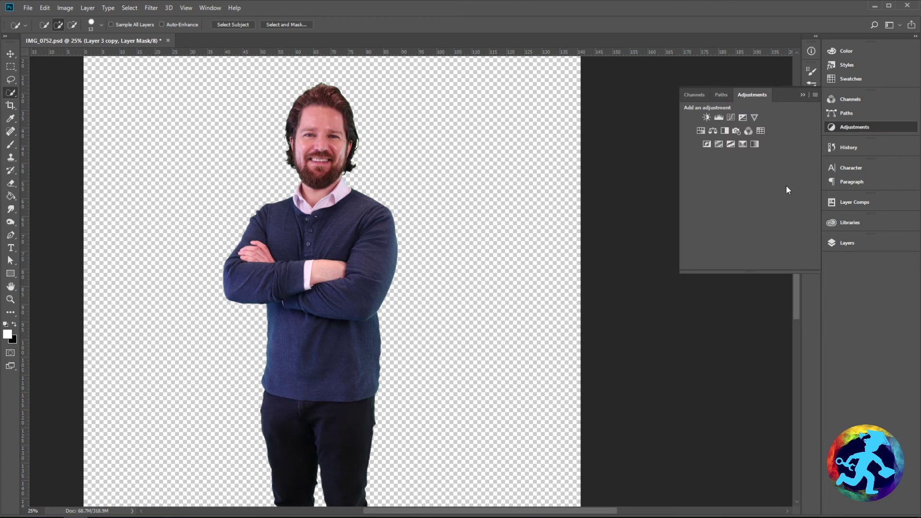
pyautogui.click(702, 129)
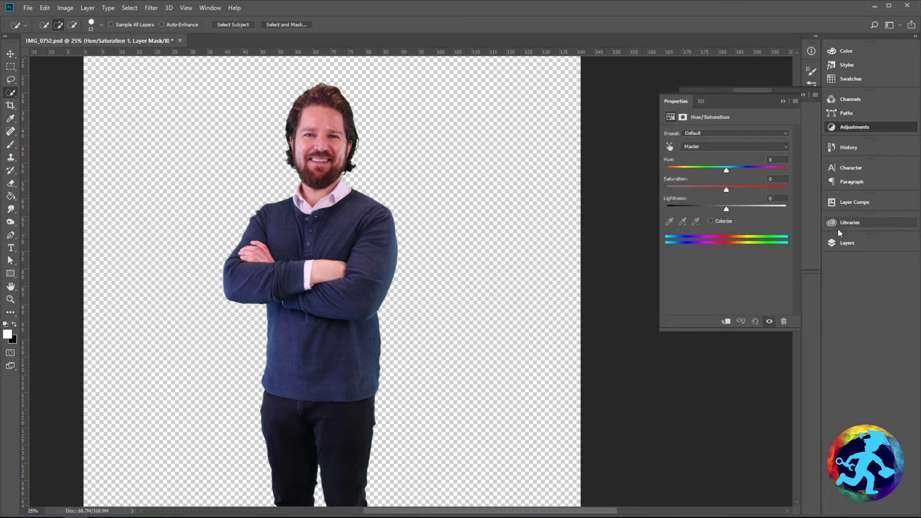
pyautogui.click(838, 243)
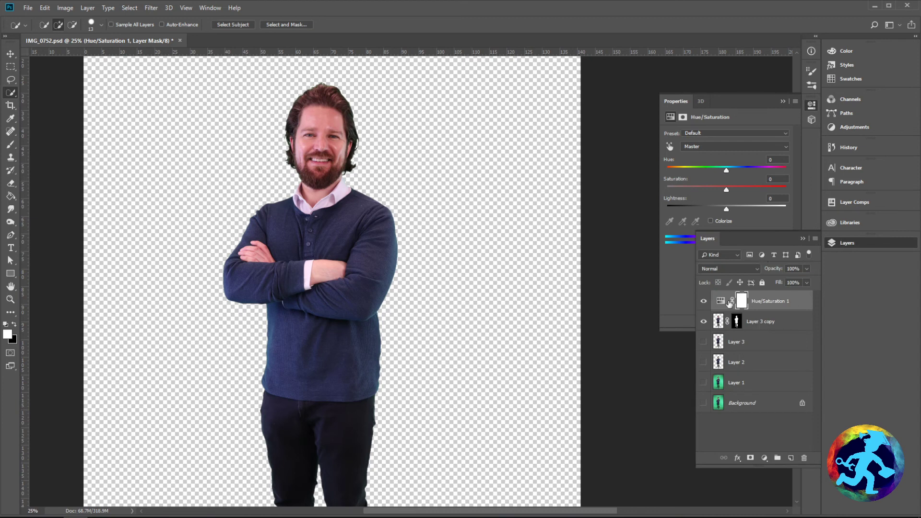
pyautogui.click(784, 101)
pyautogui.click(843, 129)
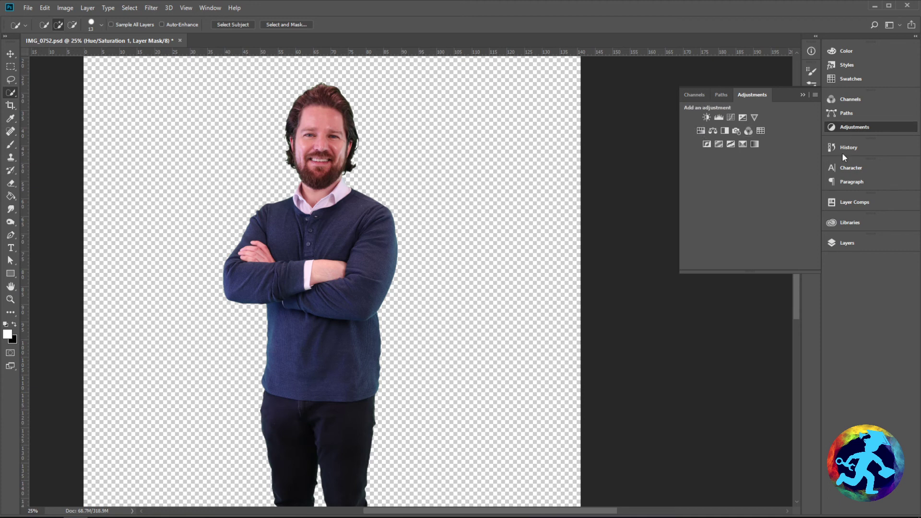
pyautogui.click(842, 242)
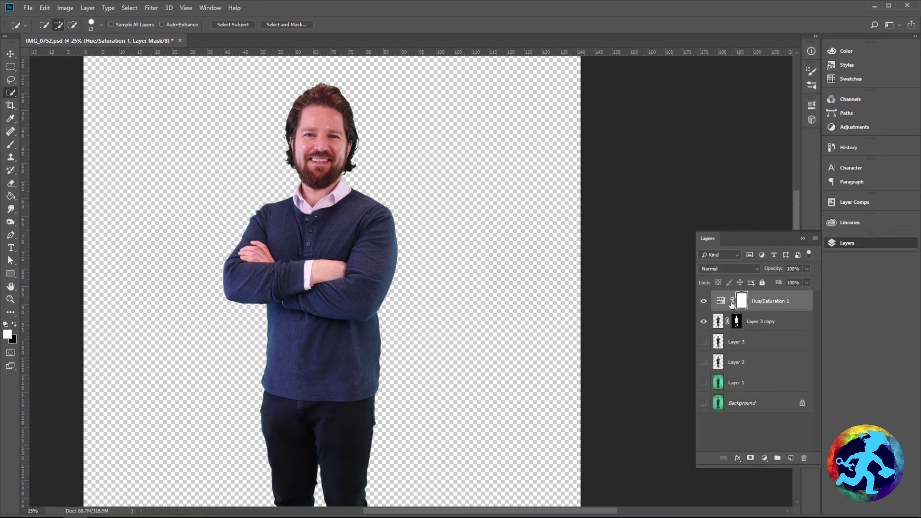
pyautogui.doubleClick(720, 300)
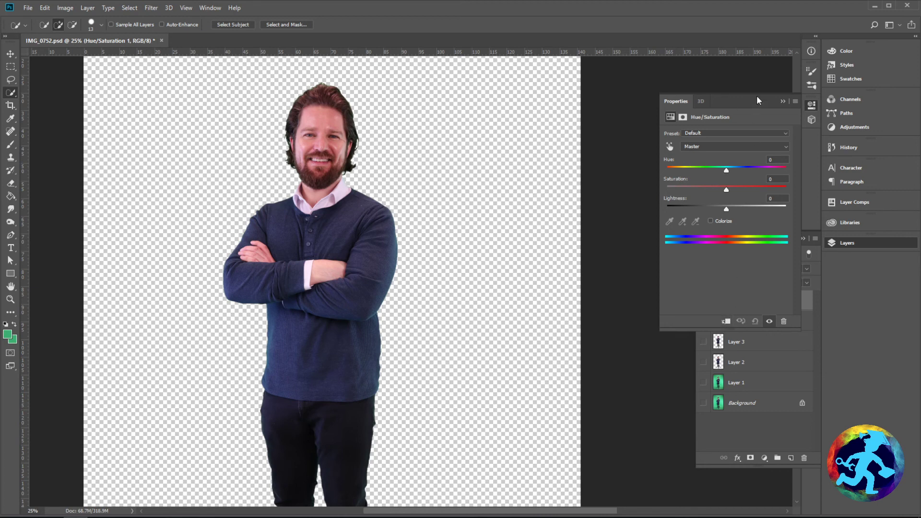
# Float the Properties panel, clip Hue/Saturation 1 to Layer 3 copy, and re-dock the panel
pyautogui.moveTo(763, 98); pyautogui.dragTo(601, 81)
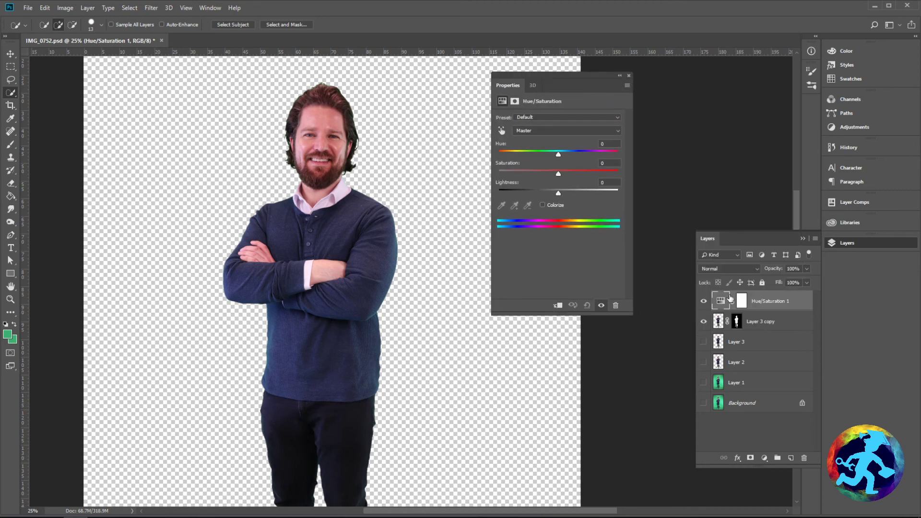
pyautogui.click(559, 305)
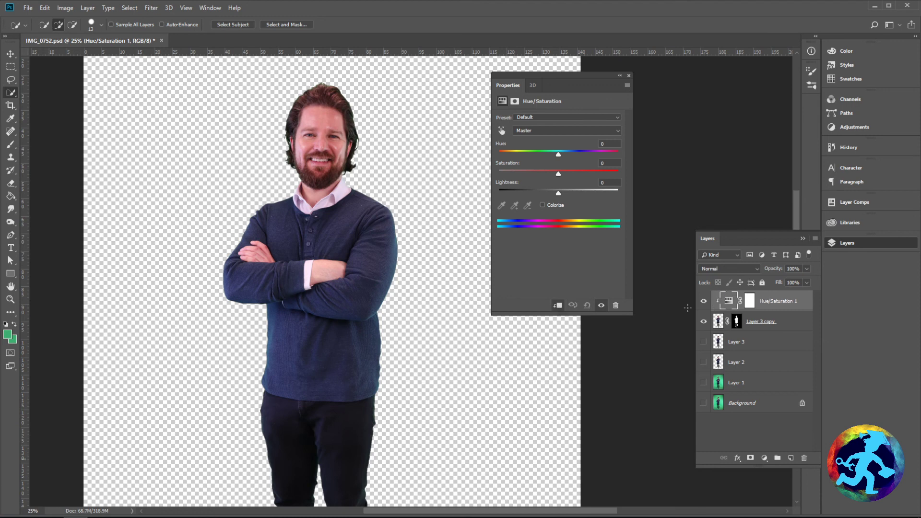
pyautogui.click(558, 305)
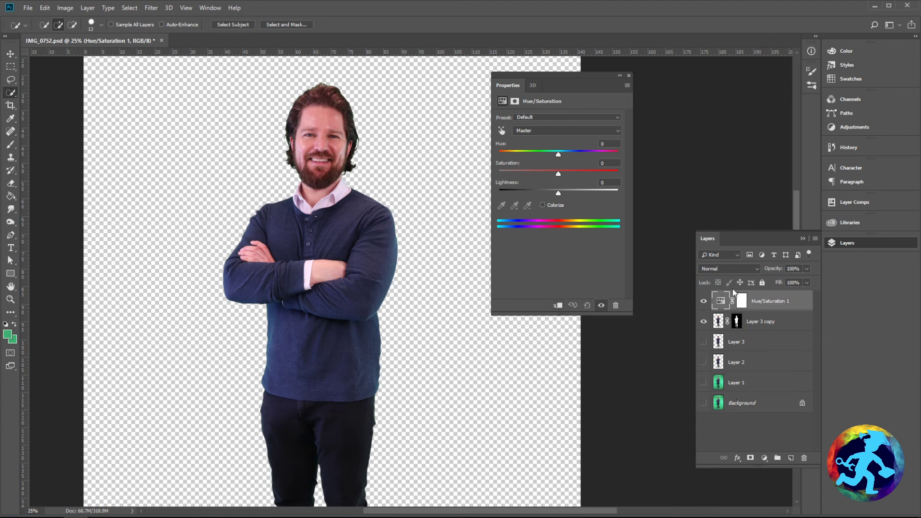
pyautogui.click(558, 306)
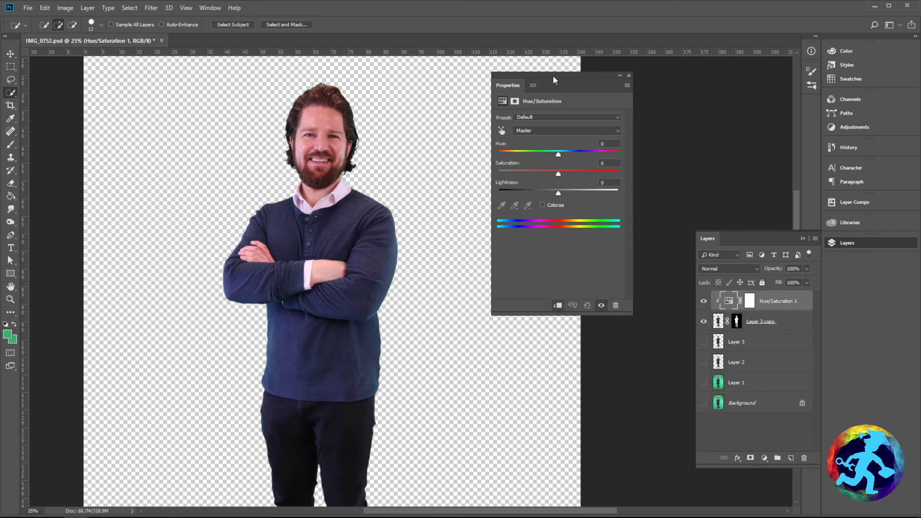
pyautogui.moveTo(553, 75); pyautogui.dragTo(804, 106)
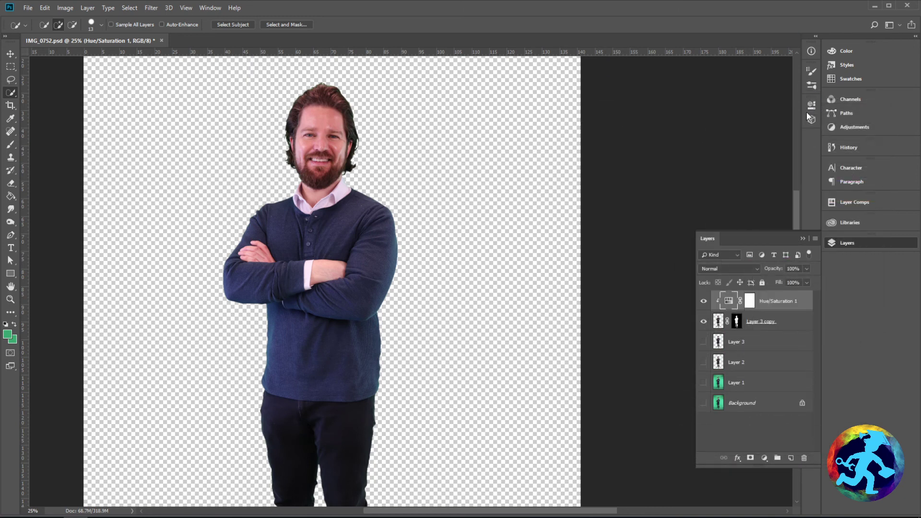
pyautogui.click(811, 107)
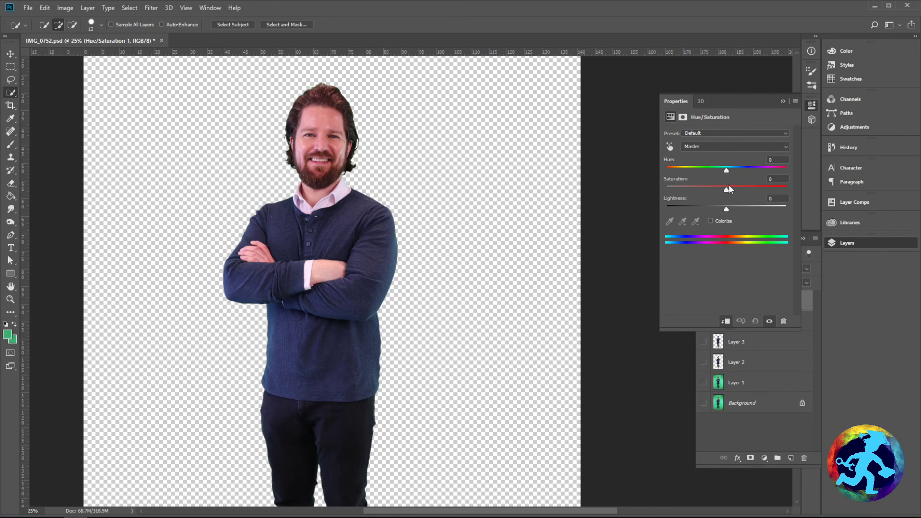
# Lower Hue/Saturation 1's Saturation to -56 to mute the man's green tint
pyautogui.moveTo(727, 192); pyautogui.dragTo(699, 192)
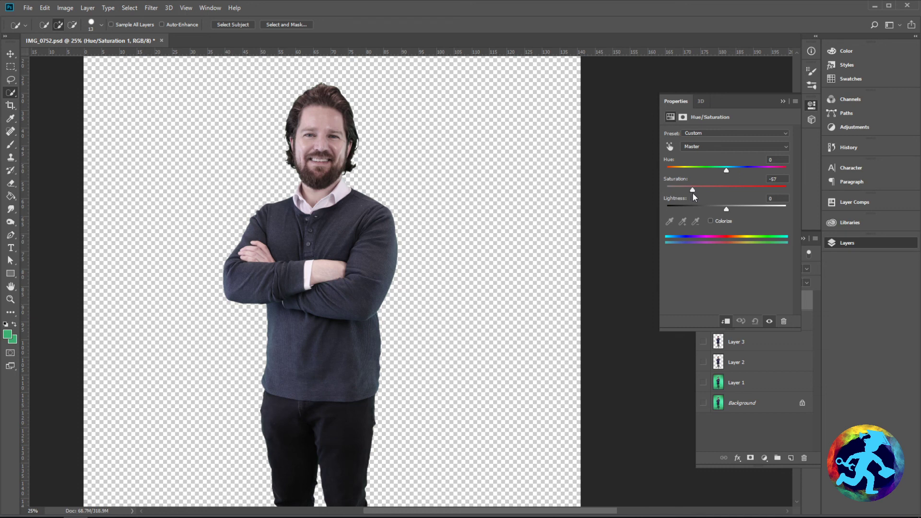
pyautogui.moveTo(693, 192); pyautogui.dragTo(693, 192)
pyautogui.moveTo(697, 191); pyautogui.dragTo(693, 191)
pyautogui.scroll(1, 429, 147)
pyautogui.scroll(1, 429, 146)
pyautogui.scroll(1, 381, 144)
pyautogui.moveTo(275, 97); pyautogui.dragTo(309, 243)
# Zoom in on the man's hair and test a strong +19 saturation there
pyautogui.scroll(3, 311, 244)
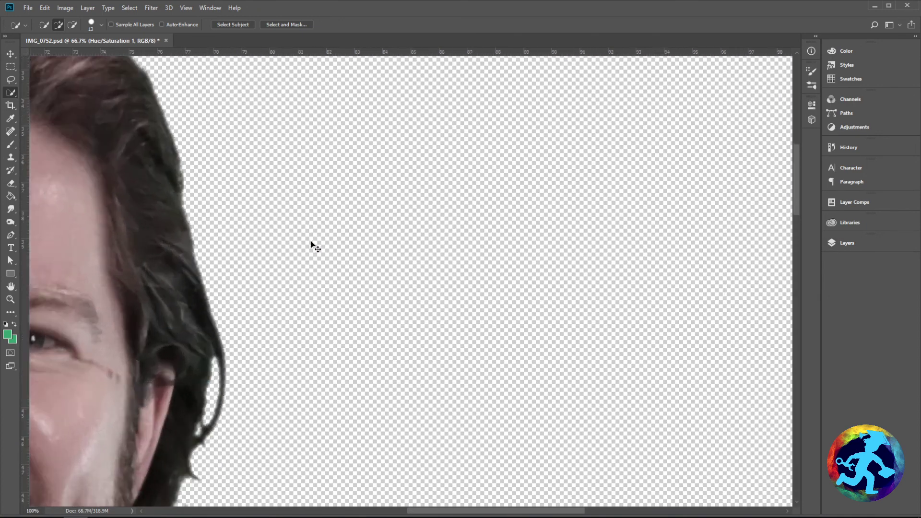
pyautogui.moveTo(112, 212); pyautogui.dragTo(341, 373)
pyautogui.moveTo(197, 148); pyautogui.dragTo(370, 334)
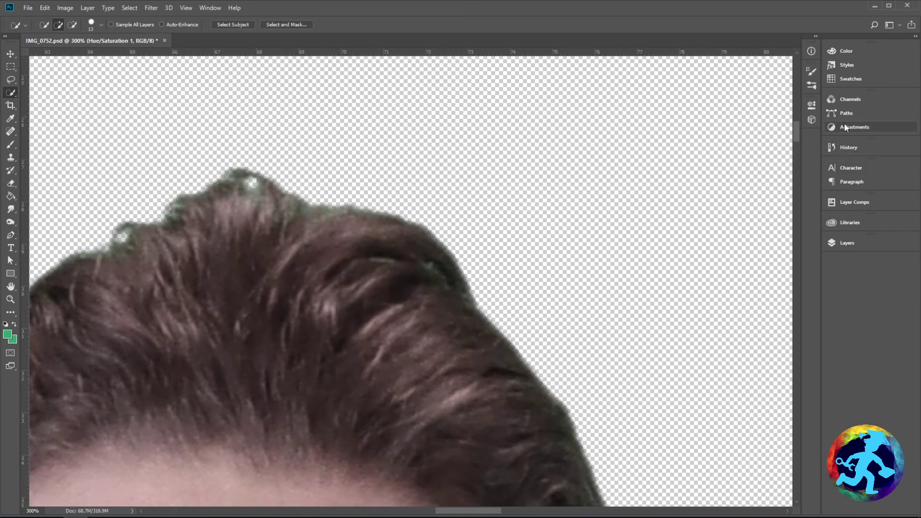
pyautogui.click(812, 106)
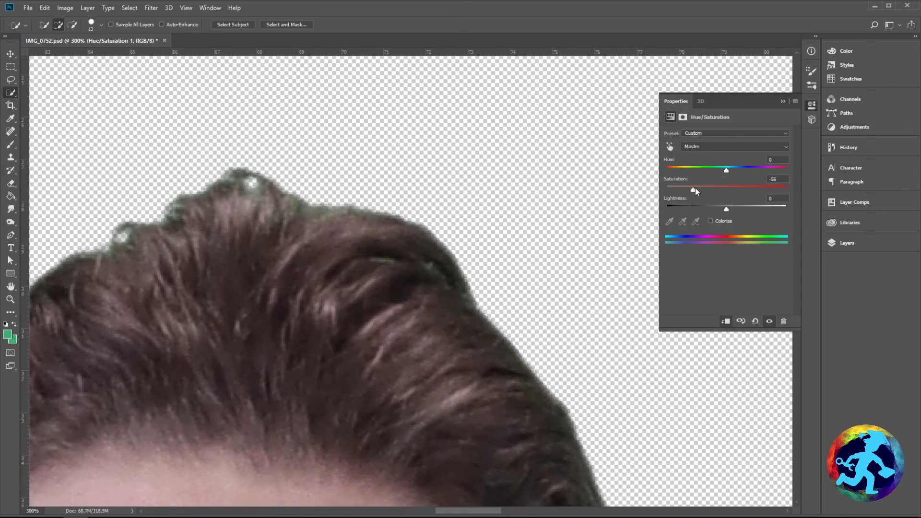
pyautogui.moveTo(695, 190)
pyautogui.mouseDown()
pyautogui.moveTo(738, 190)
pyautogui.moveTo(698, 189)
pyautogui.mouseUp()
# Set Saturation back to -55 and zoom out to 33.3% to see the whole figure
pyautogui.moveTo(692, 191); pyautogui.dragTo(694, 190)
pyautogui.hotkey('ctrl', '-')
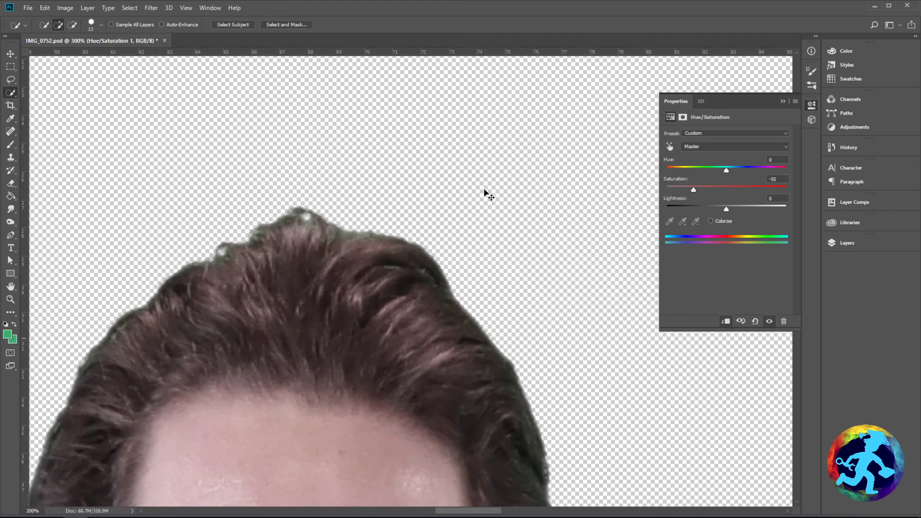
pyautogui.hotkey('ctrl', '-')
pyautogui.hotkey('ctrl', '-')
pyautogui.hotkey('ctrl', '-')
pyautogui.hotkey('ctrl', '-')
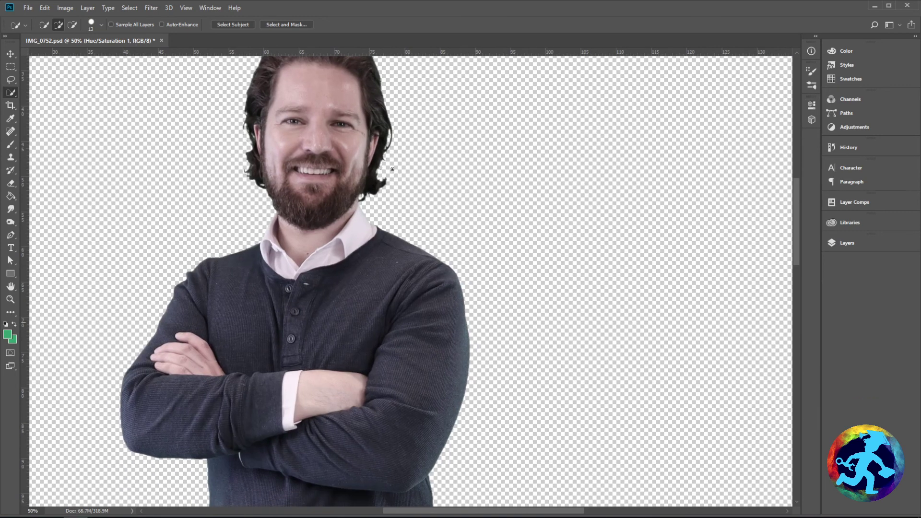
pyautogui.hotkey('ctrl', '-')
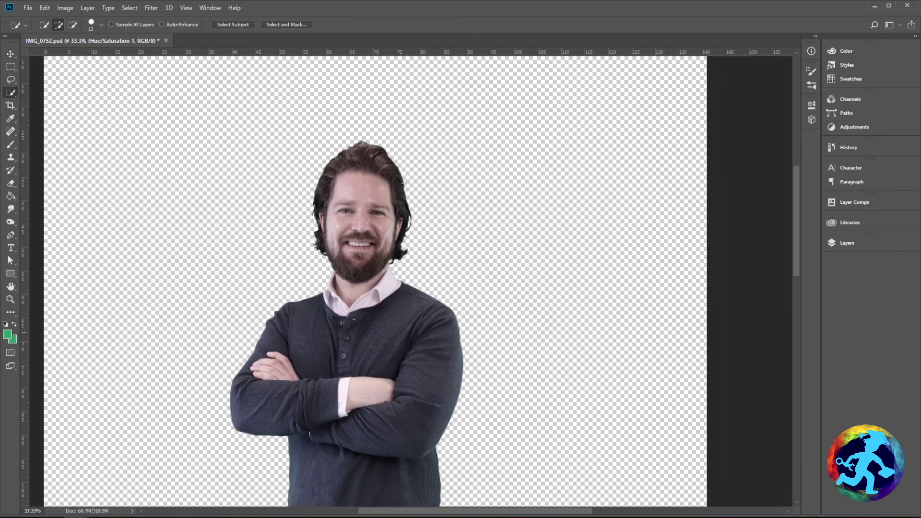
pyautogui.moveTo(392, 292)
pyautogui.mouseDown()
pyautogui.moveTo(371, 119)
pyautogui.moveTo(383, 220)
pyautogui.mouseUp()
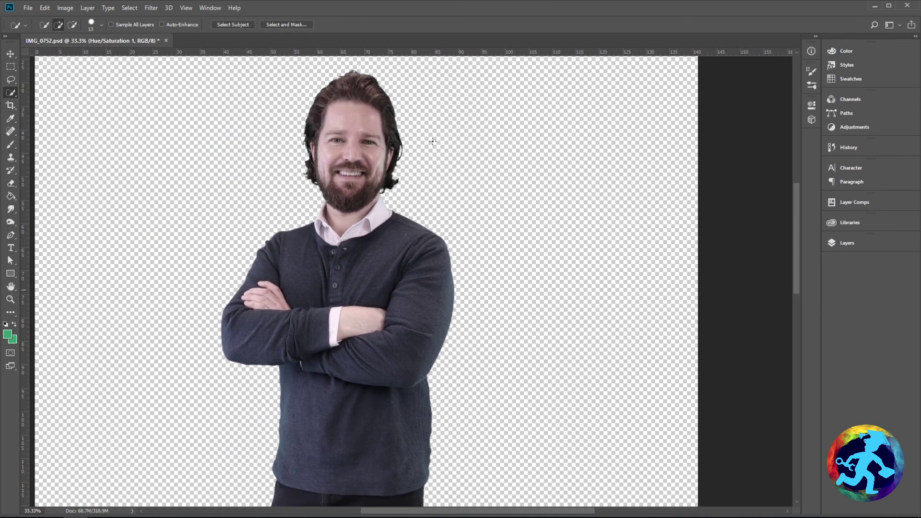